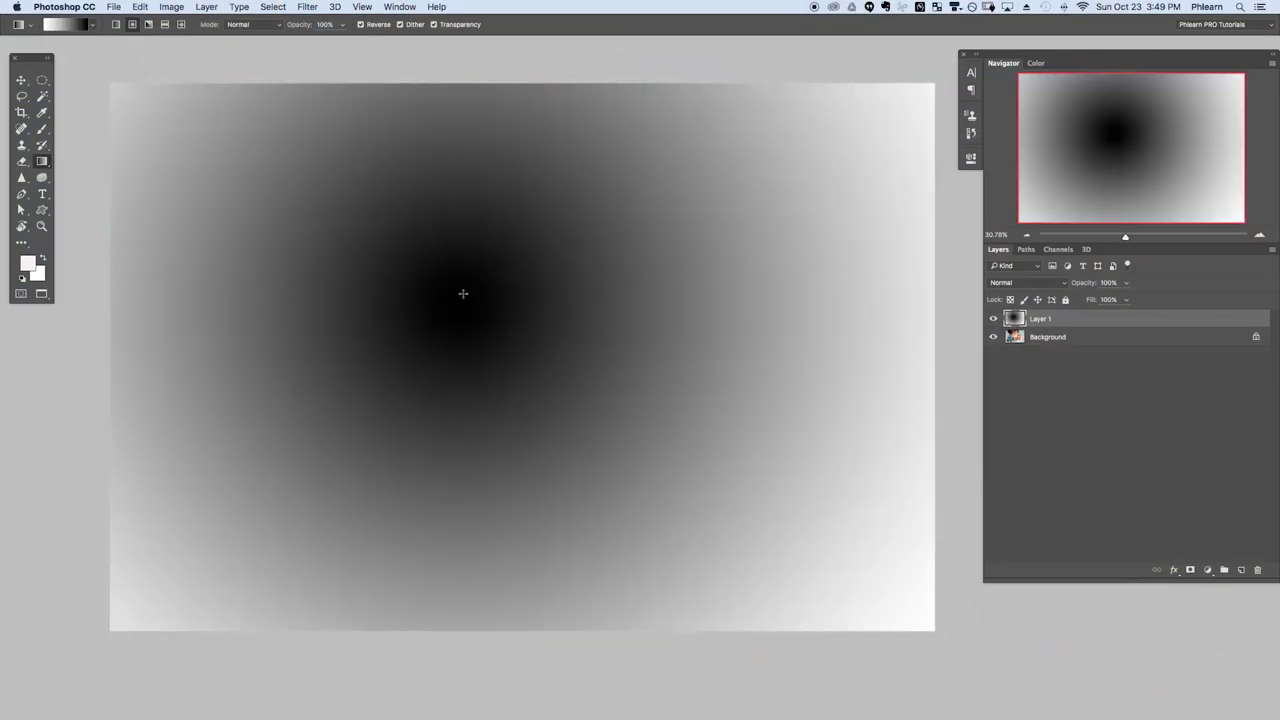
Preview the finished edit: a radial vignette gradient and an added Photo Filter layer.
drag(463, 293, 873, 627)
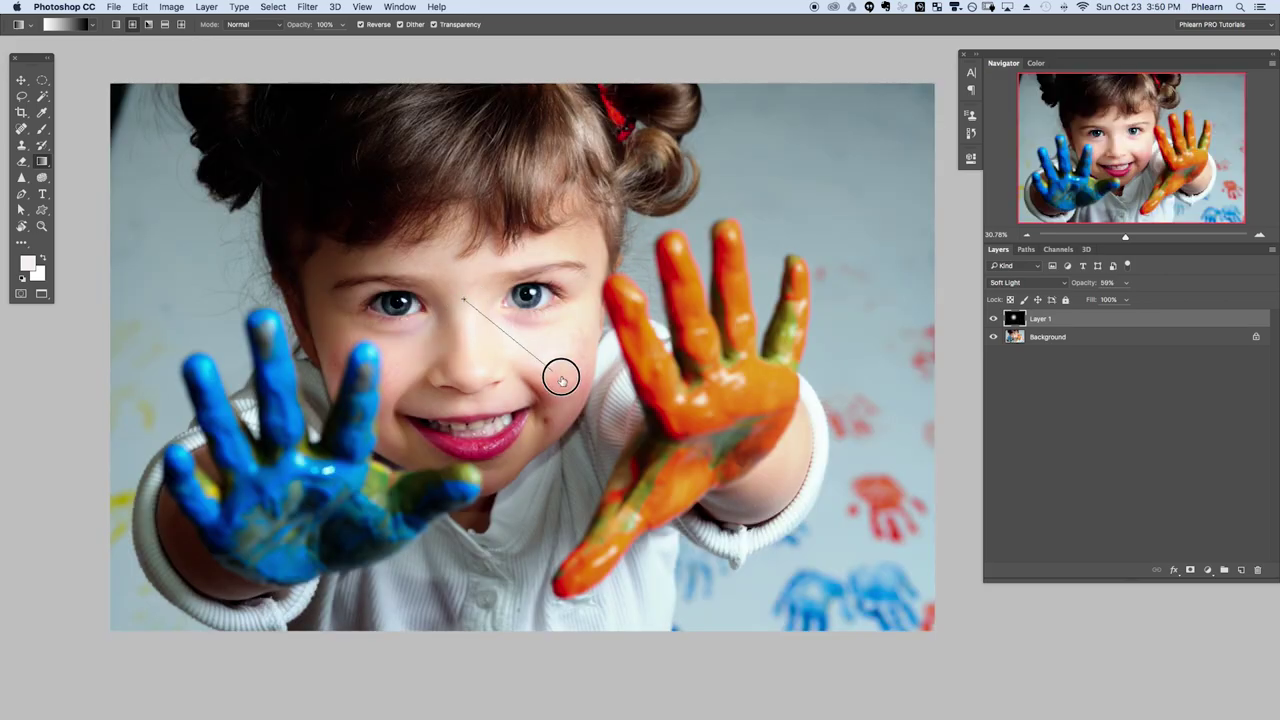
drag(561, 378, 811, 601)
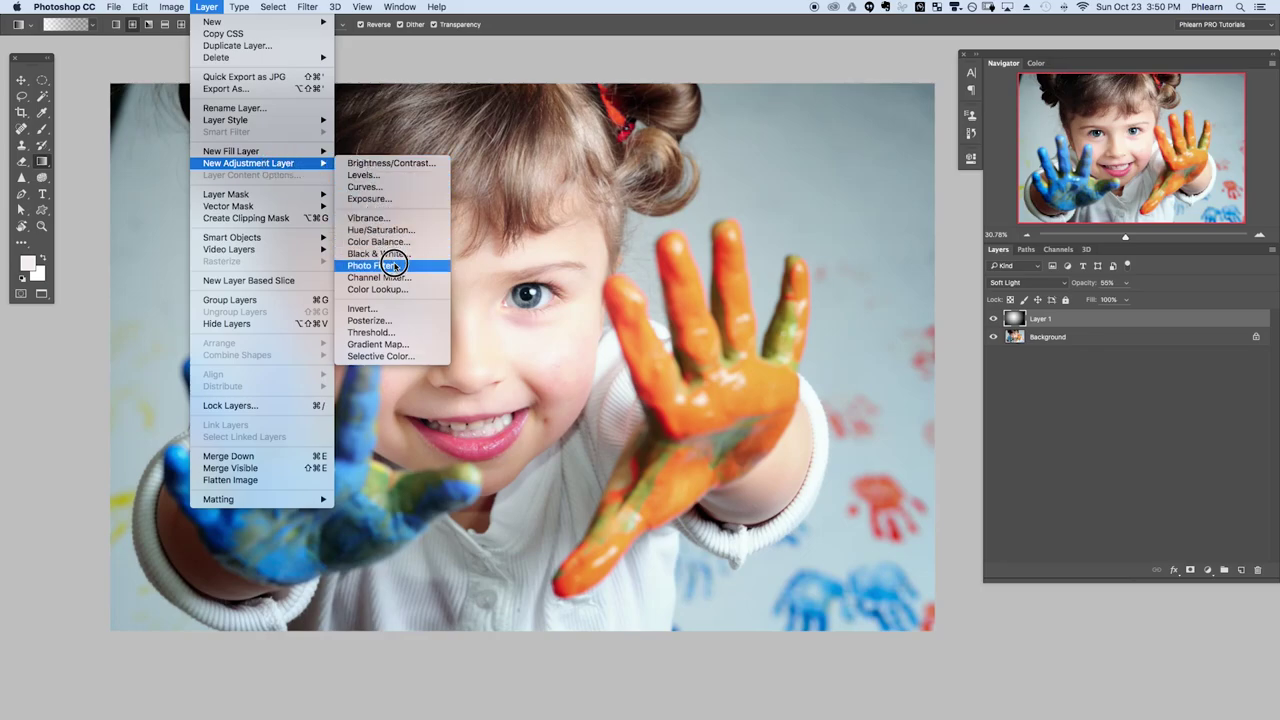
click(393, 265)
click(559, 335)
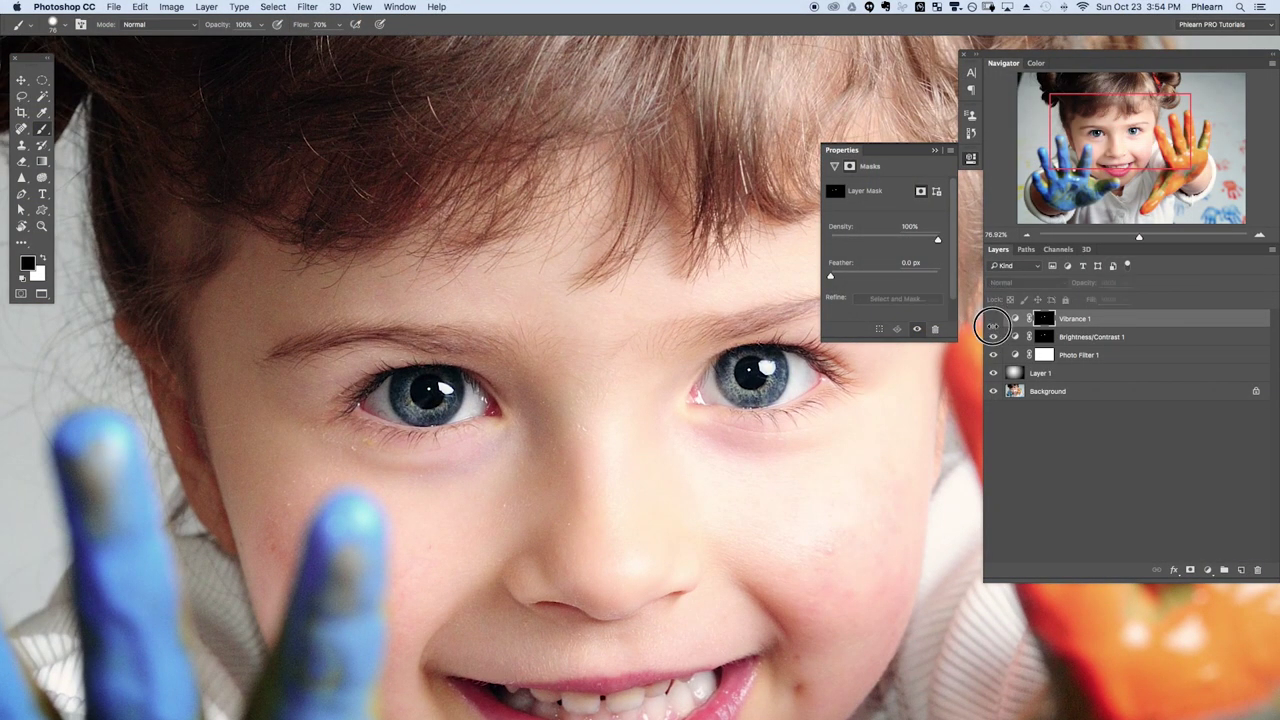
scroll(837, 431, down, 5)
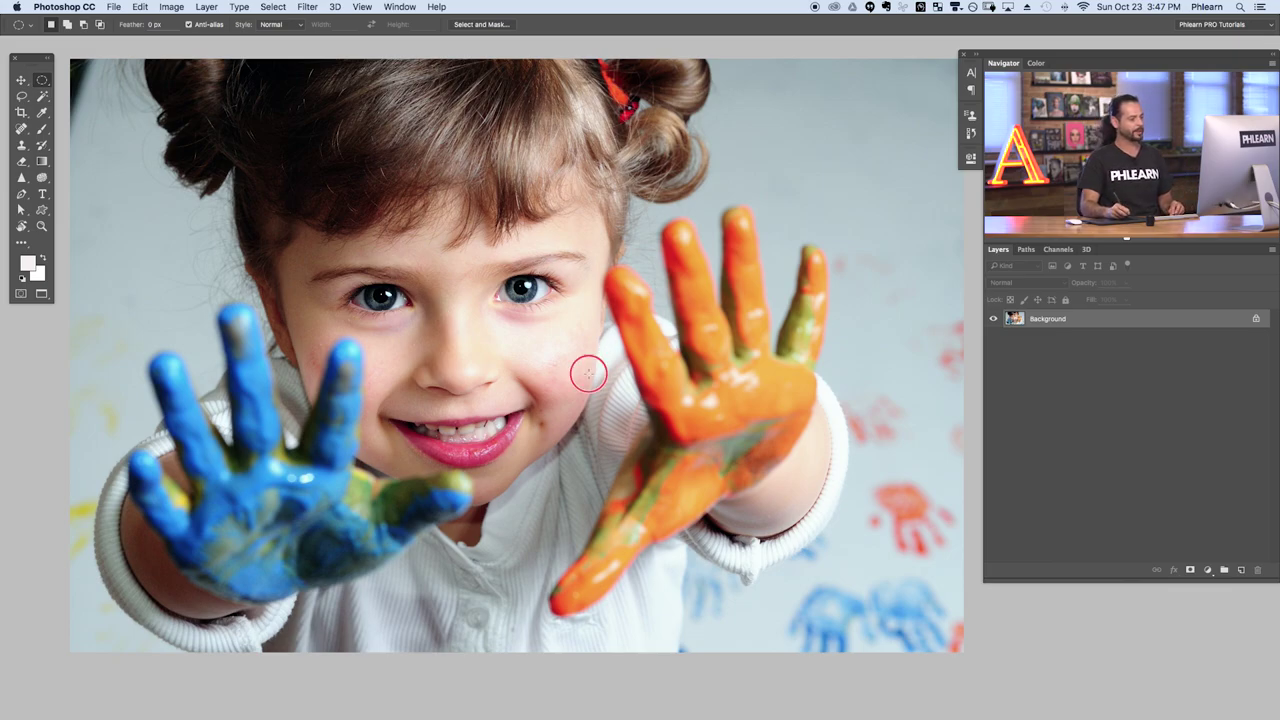
Add an empty Layer 1 above the Background and pick the Gradient tool.
scroll(571, 371, down, 2)
scroll(577, 373, up, 1)
scroll(577, 373, up, 1)
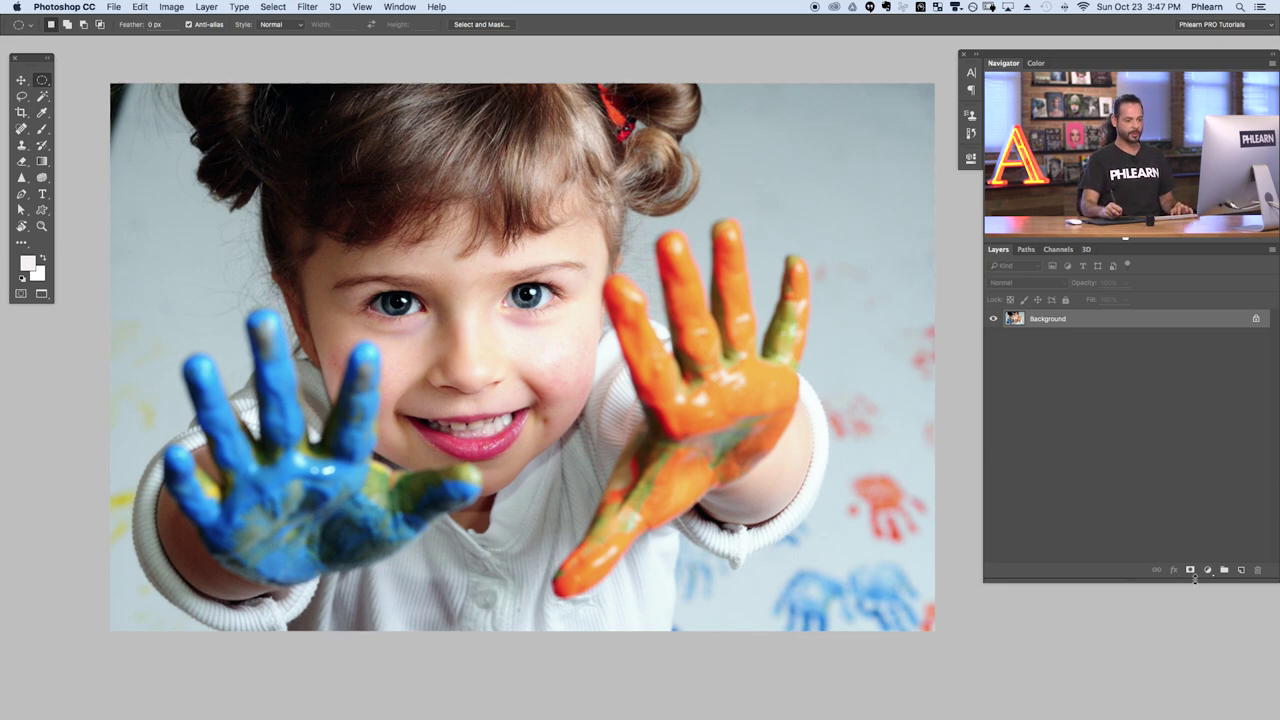
click(1241, 571)
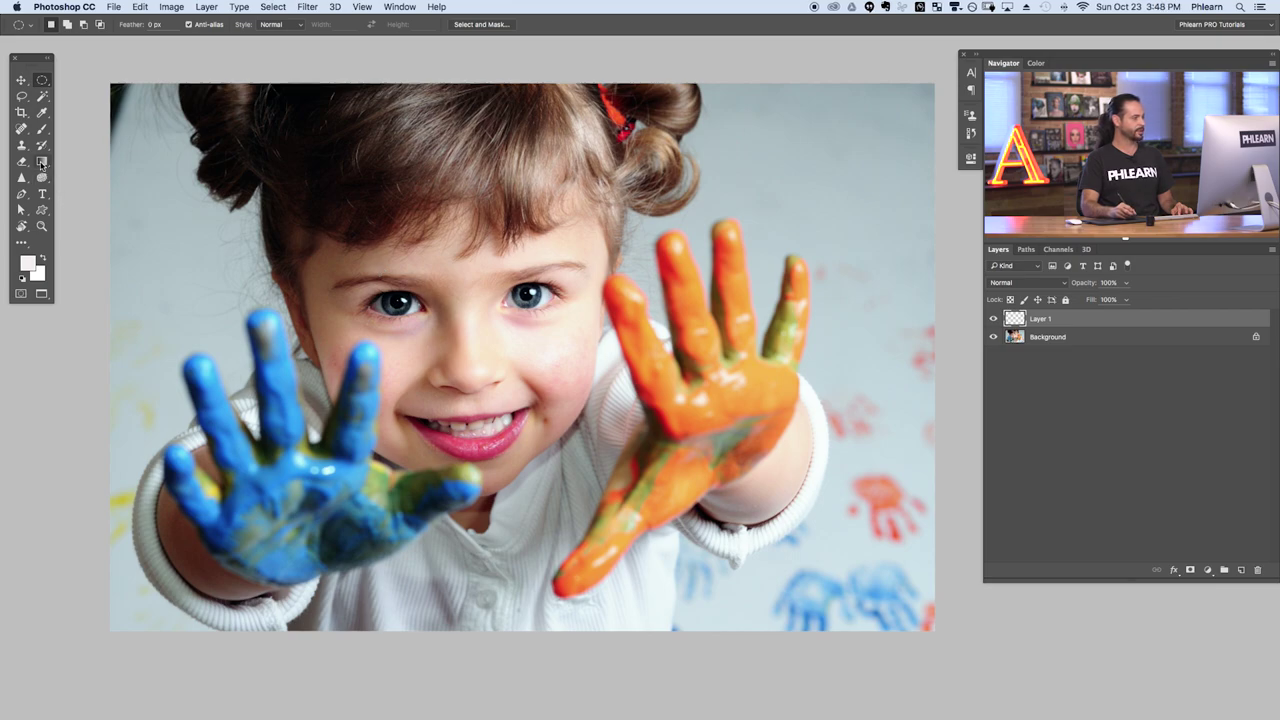
click(42, 162)
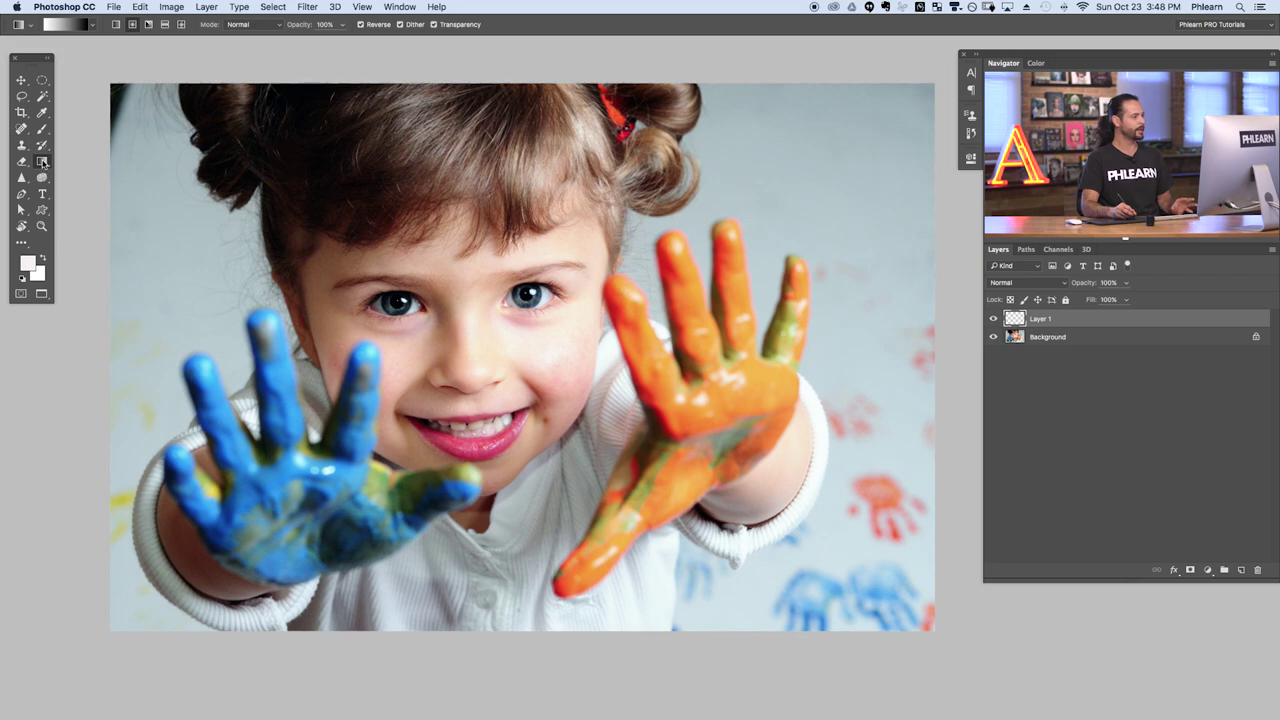
After trying the Blue-Yellow-Blue and Red-Orange presets, choose the Black, White gradient preset.
click(65, 28)
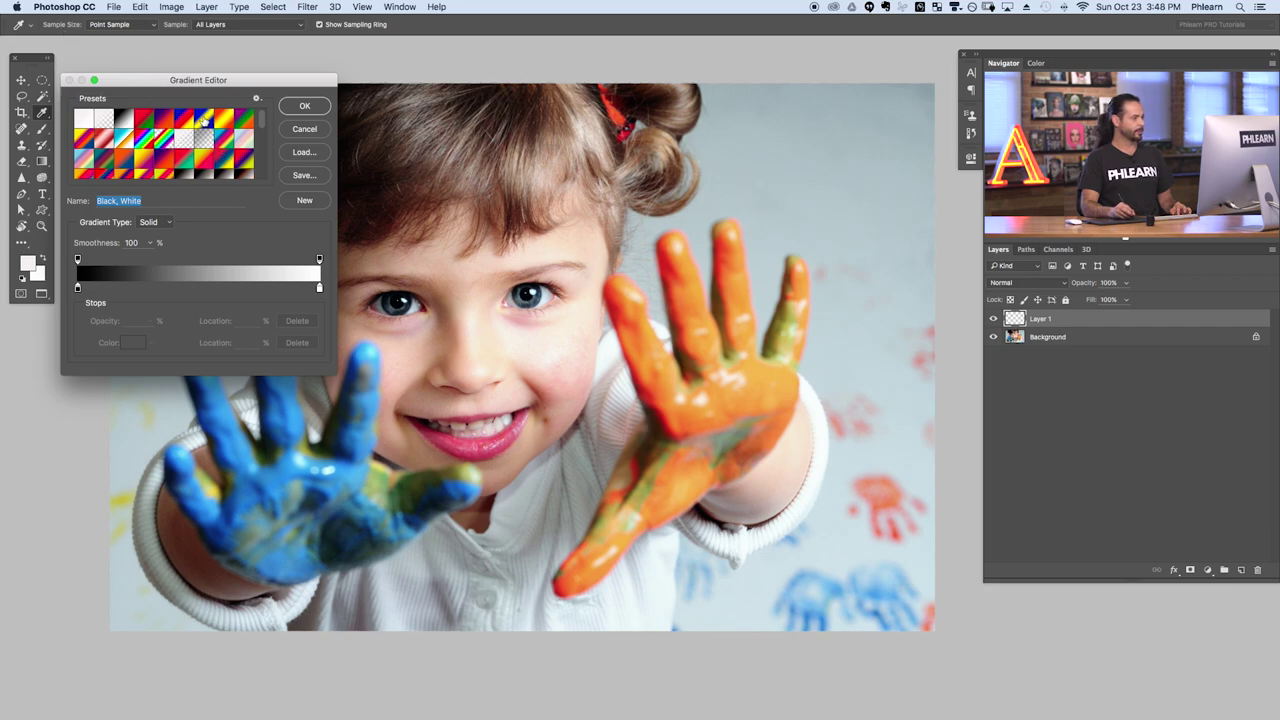
click(206, 122)
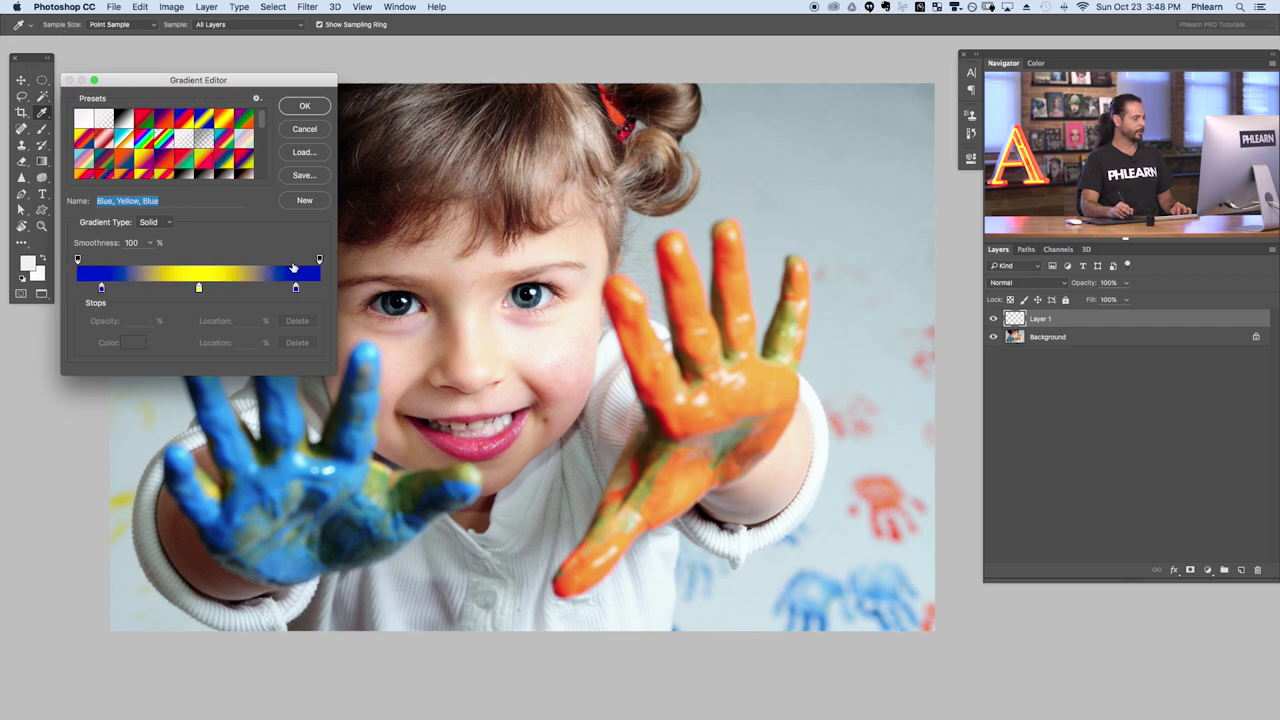
click(186, 163)
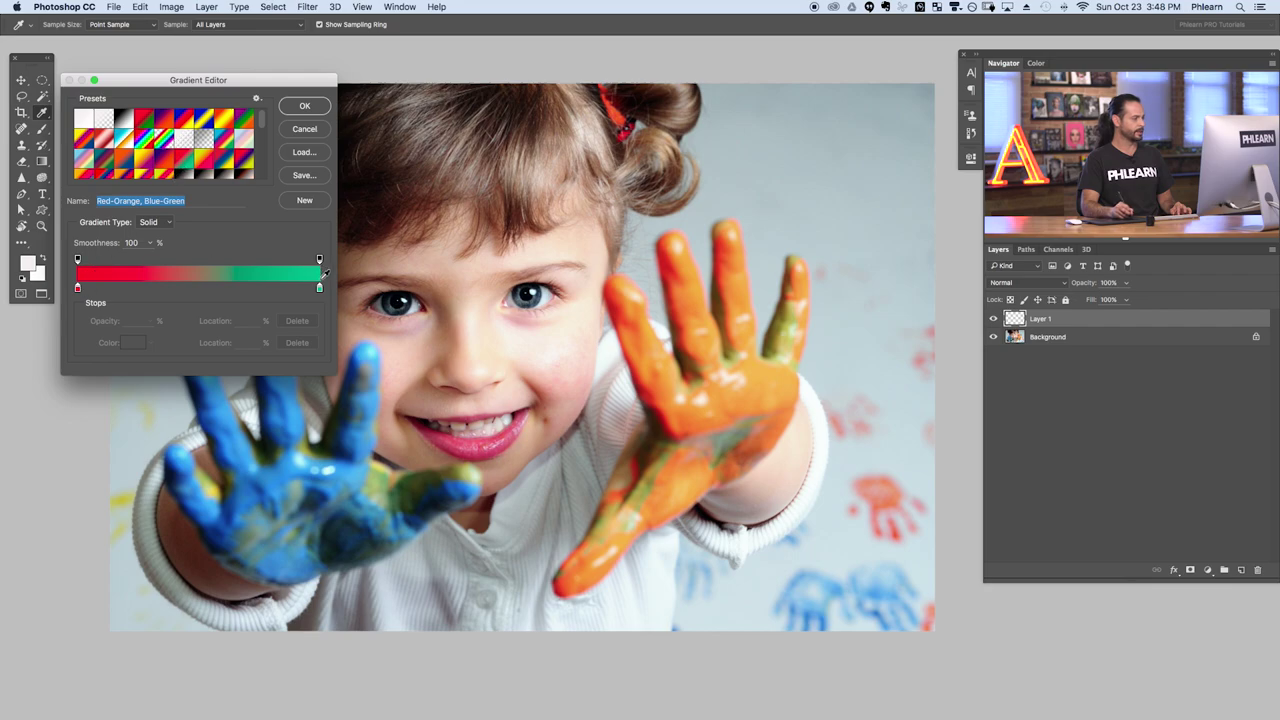
click(122, 118)
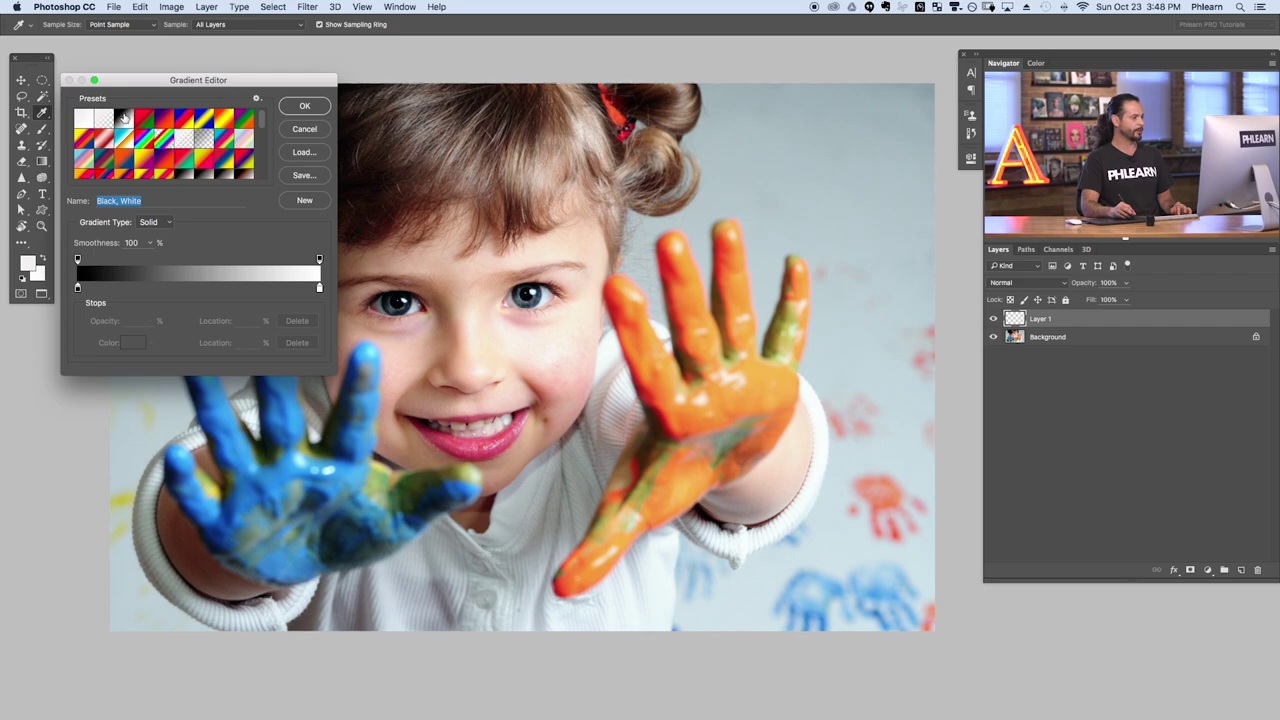
click(306, 106)
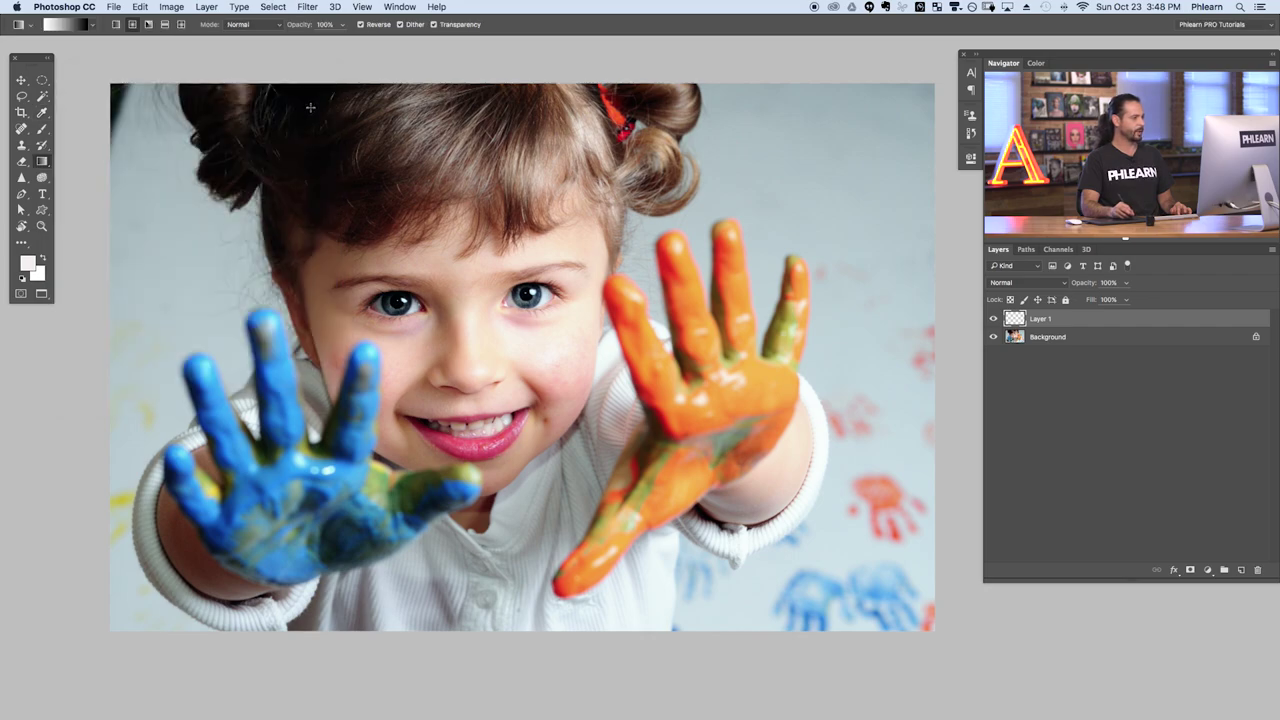
click(132, 25)
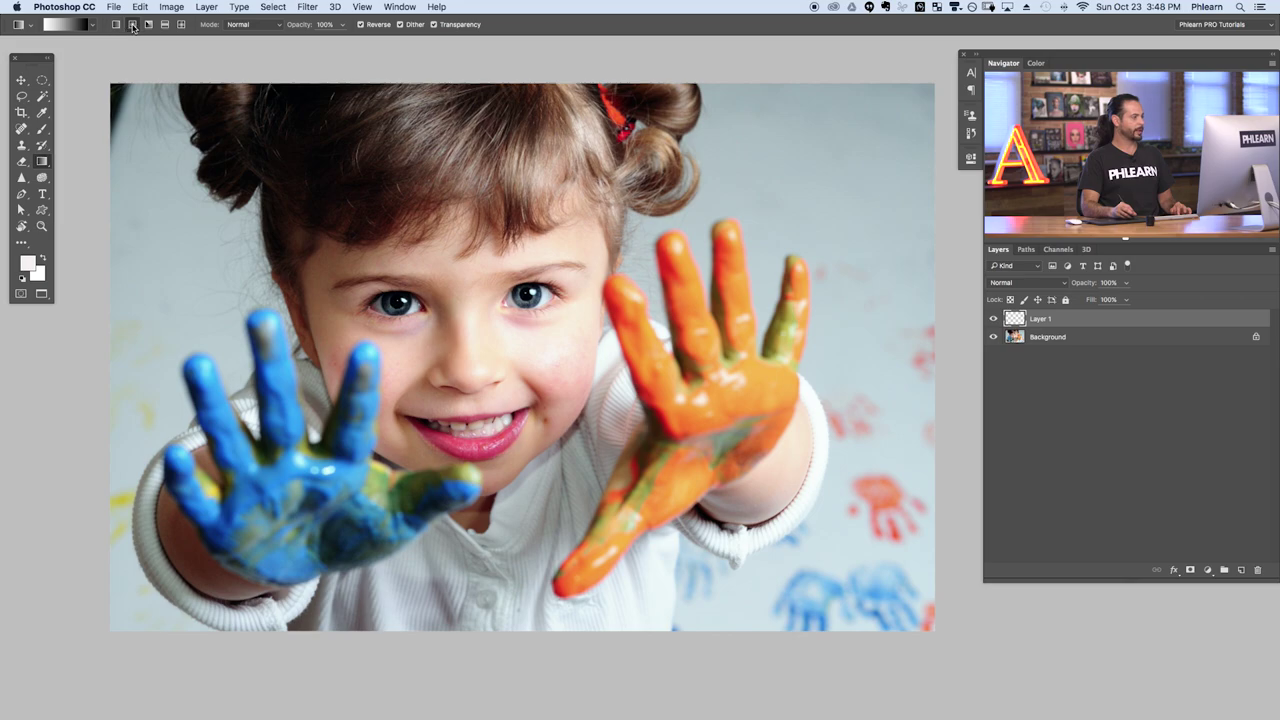
Test a linear white-to-black gradient across Layer 1, then undo it.
click(116, 25)
drag(150, 225, 575, 228)
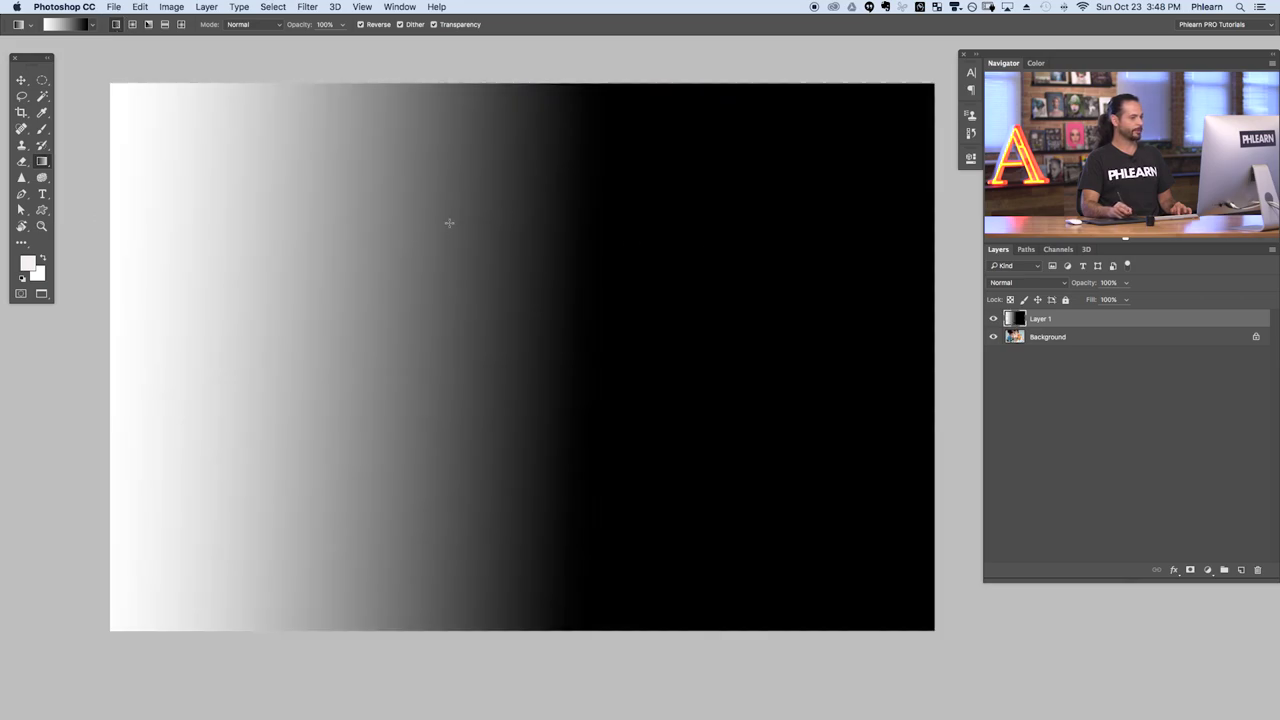
key(super+z)
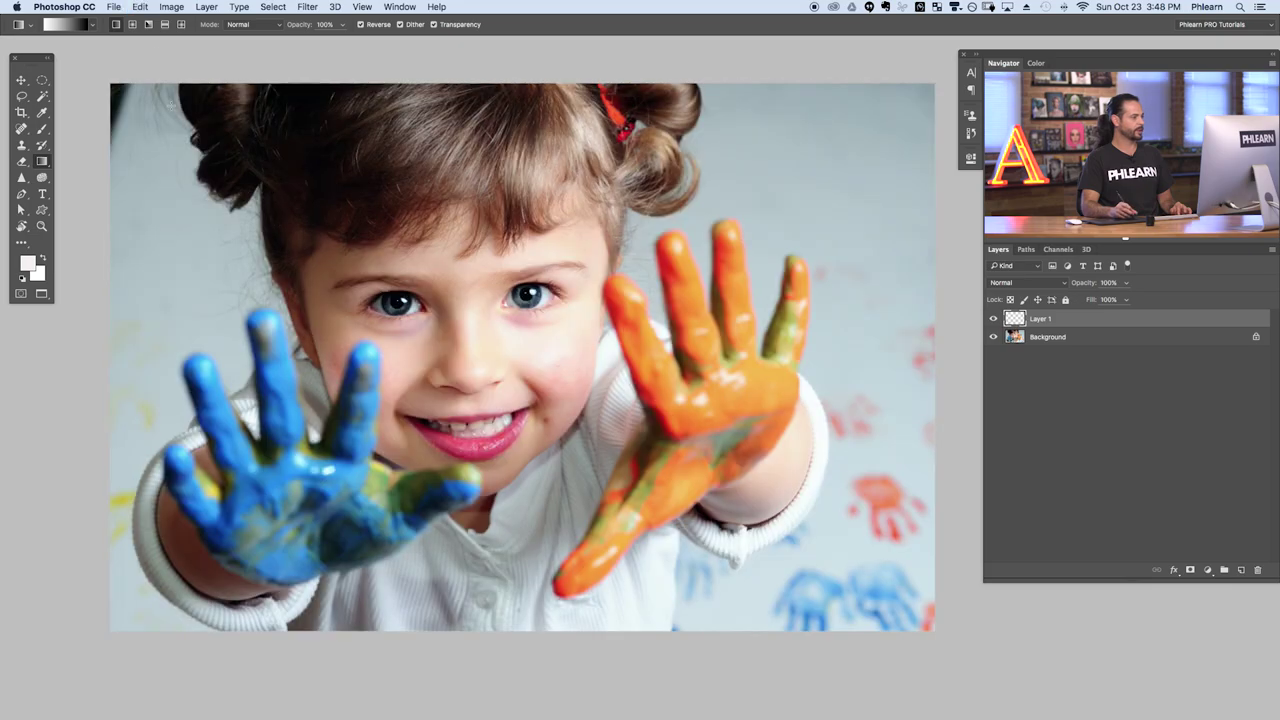
Switch to Radial, turn Reverse off, and drag a radial gradient from the face centre.
click(132, 24)
drag(266, 258, 533, 320)
key(super+z)
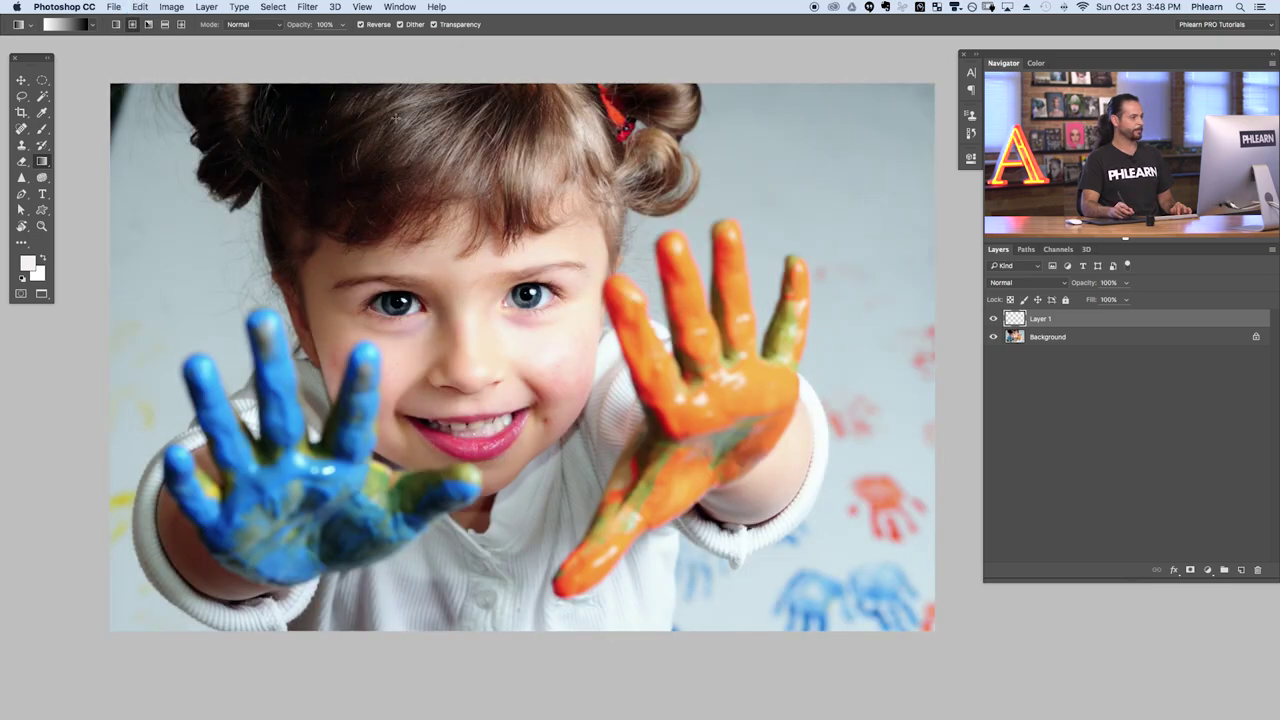
click(361, 25)
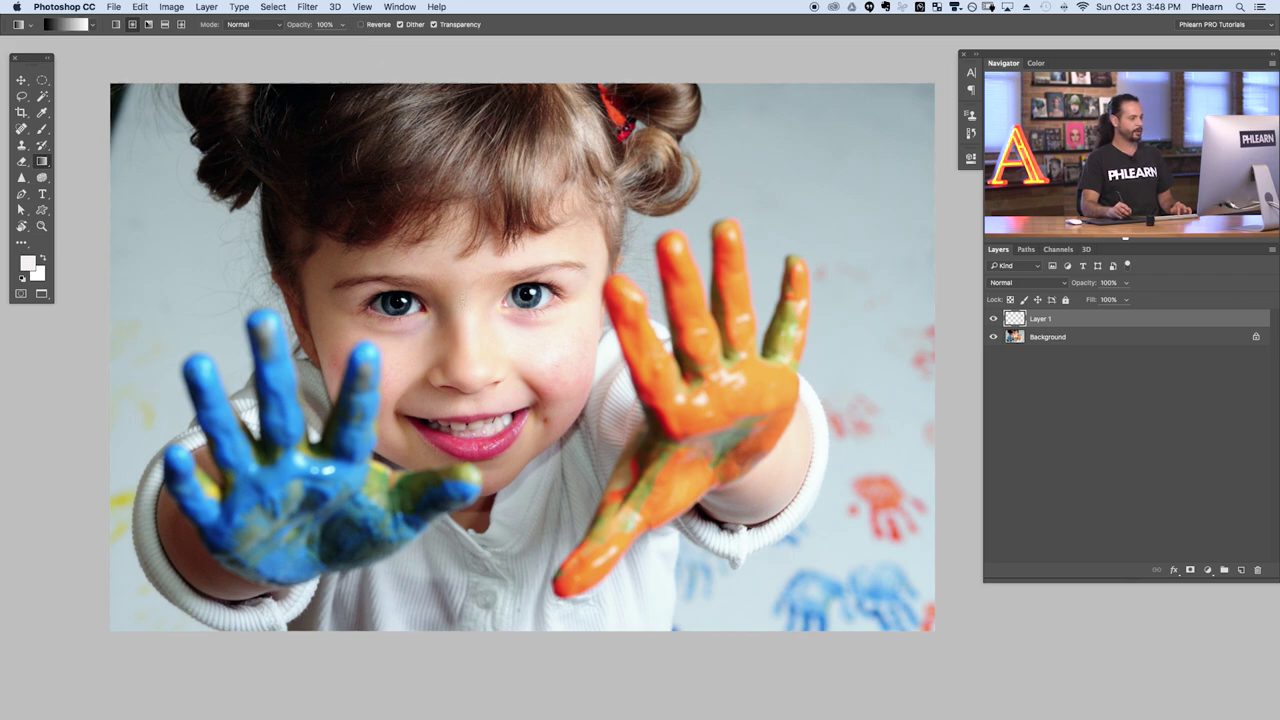
drag(459, 304, 948, 594)
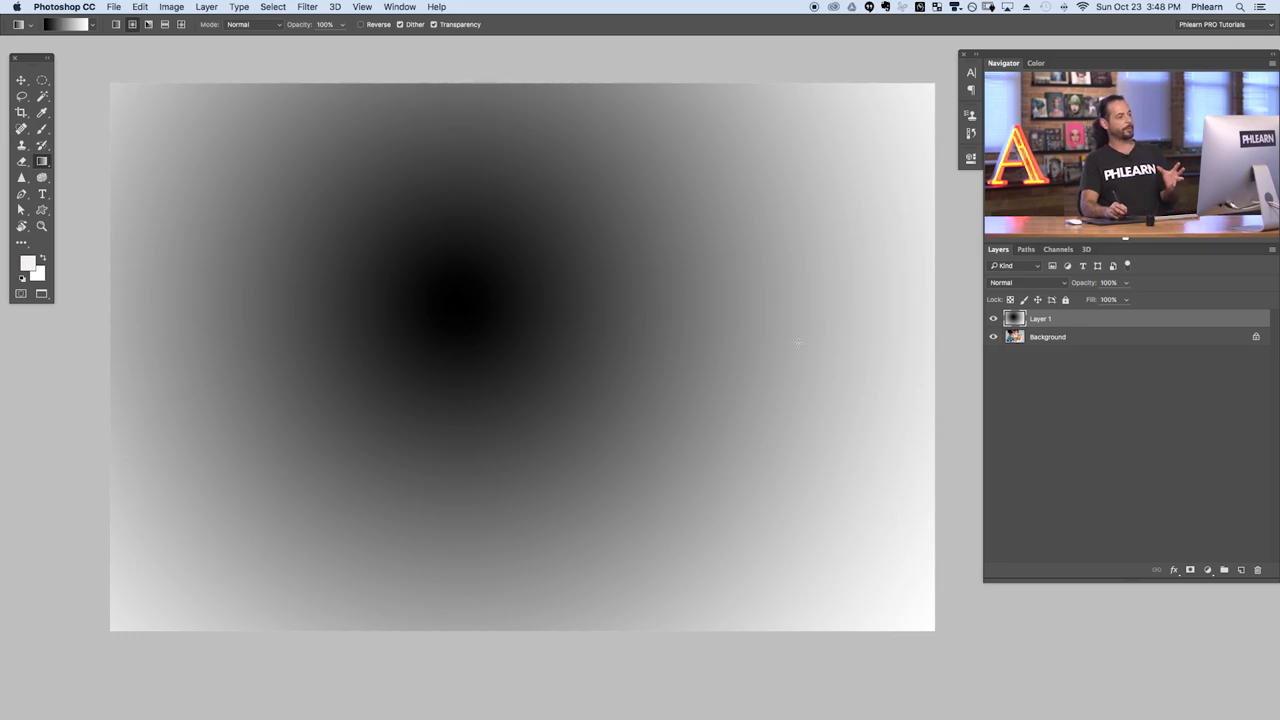
Turn Reverse on and redraw the radial gradient with a white centre and black edges.
click(362, 25)
click(362, 25)
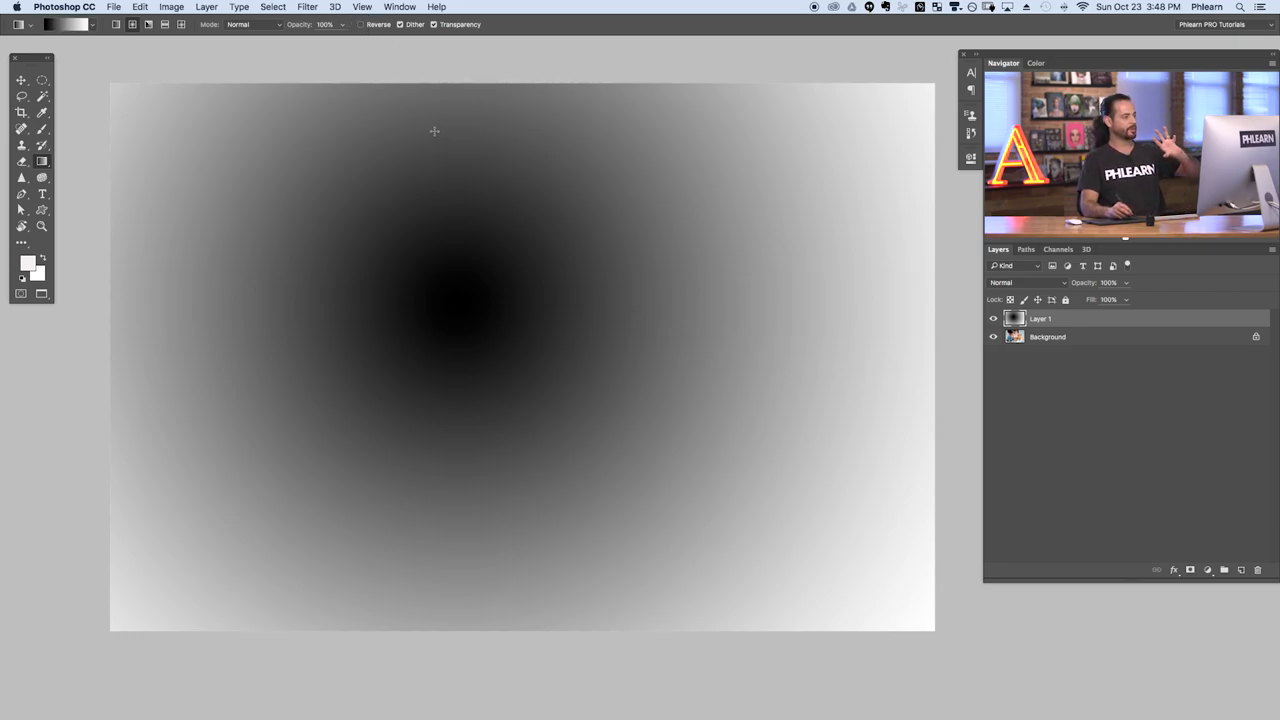
click(361, 25)
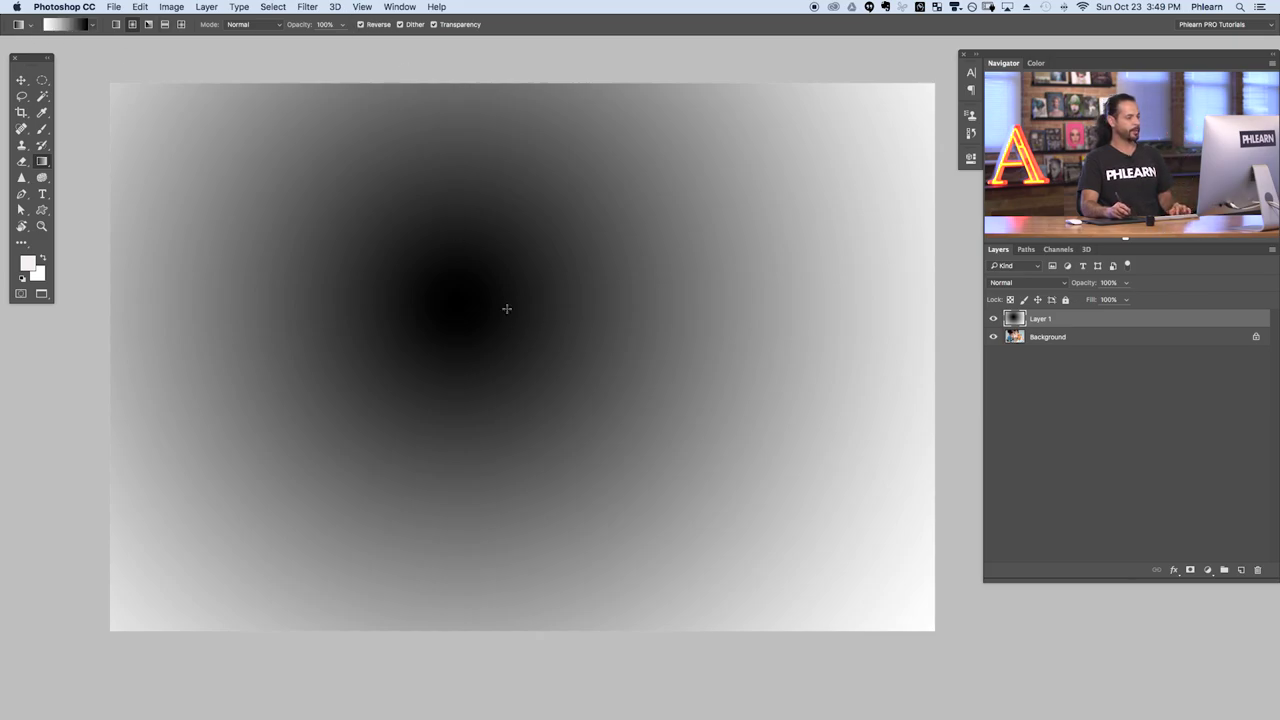
mouse_move(456, 289)
mouse_down()
mouse_move(617, 446)
mouse_move(866, 620)
mouse_move(890, 621)
mouse_up()
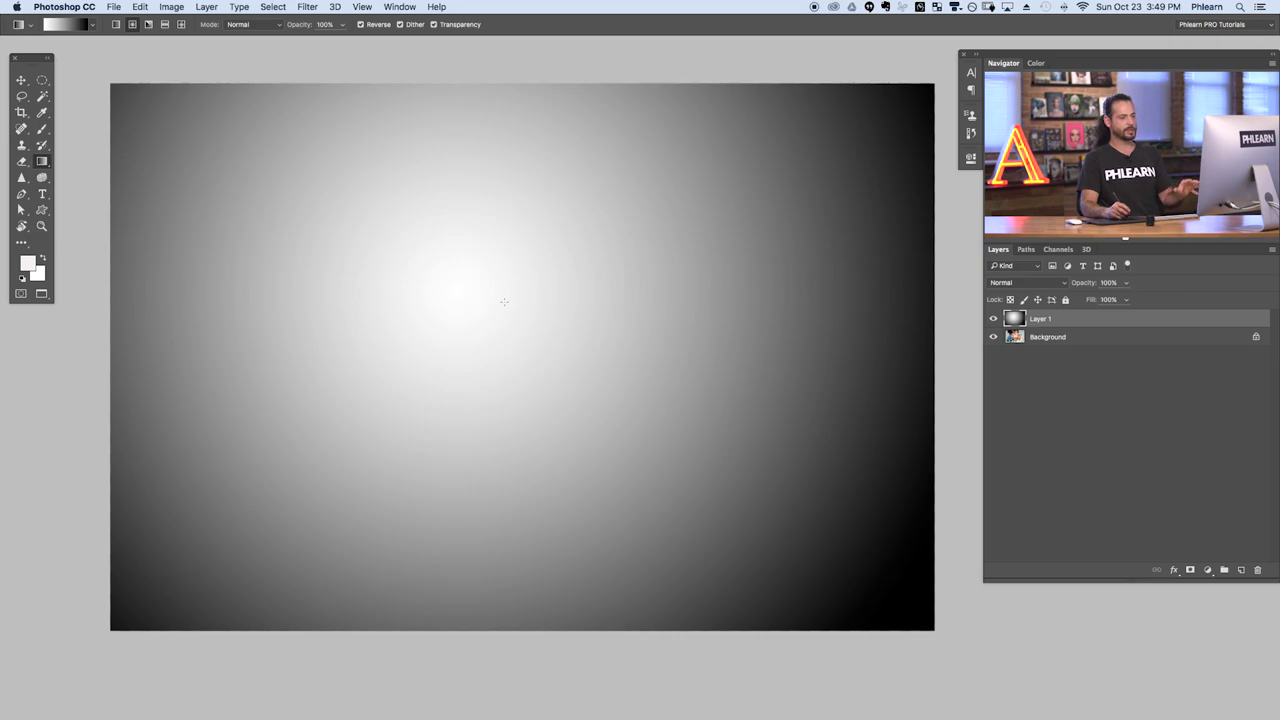
Blend Layer 1 in Soft Light, compare it on and off, and lower opacity to 59%.
click(1012, 285)
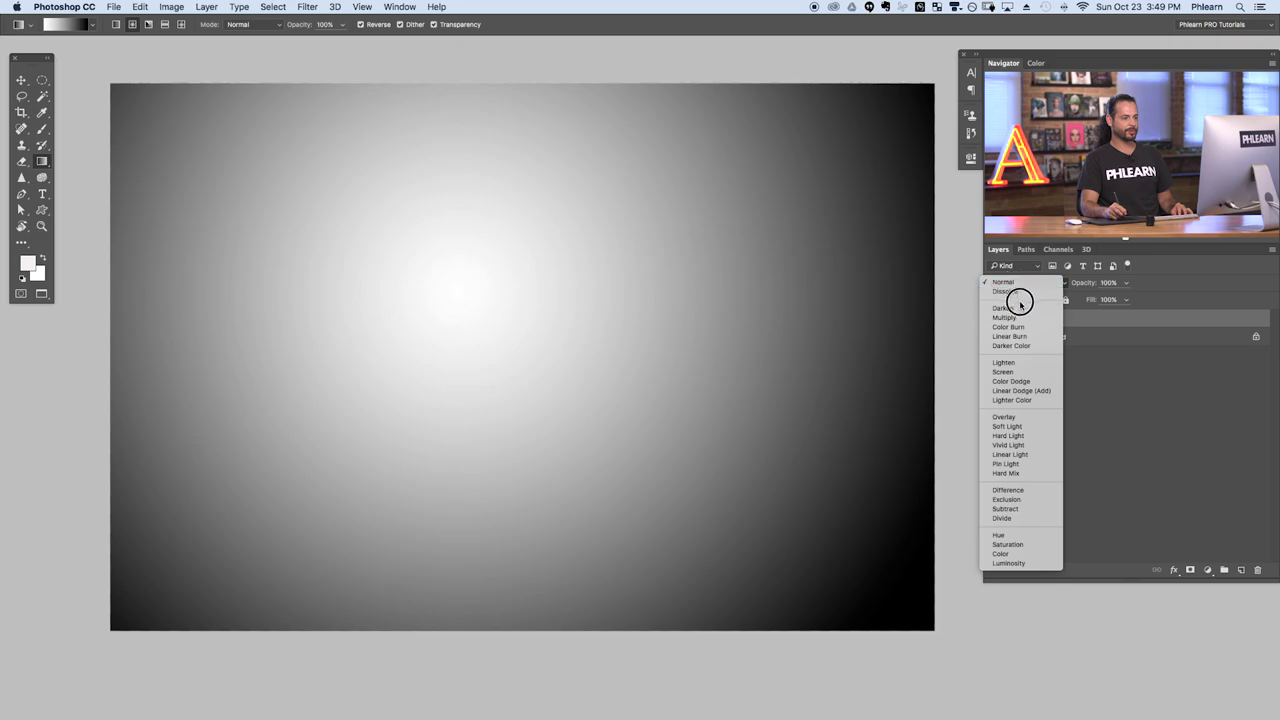
click(1033, 427)
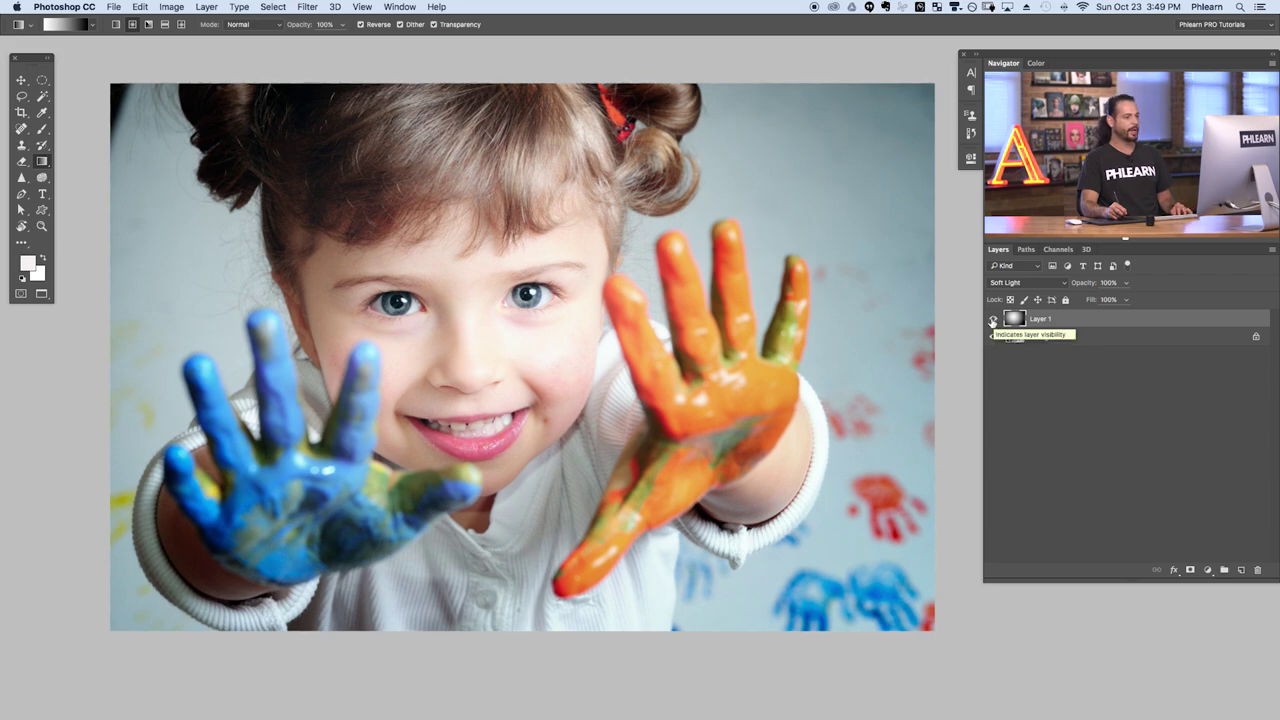
click(992, 319)
click(992, 319)
click(992, 319)
click(992, 319)
click(992, 319)
click(992, 319)
click(992, 319)
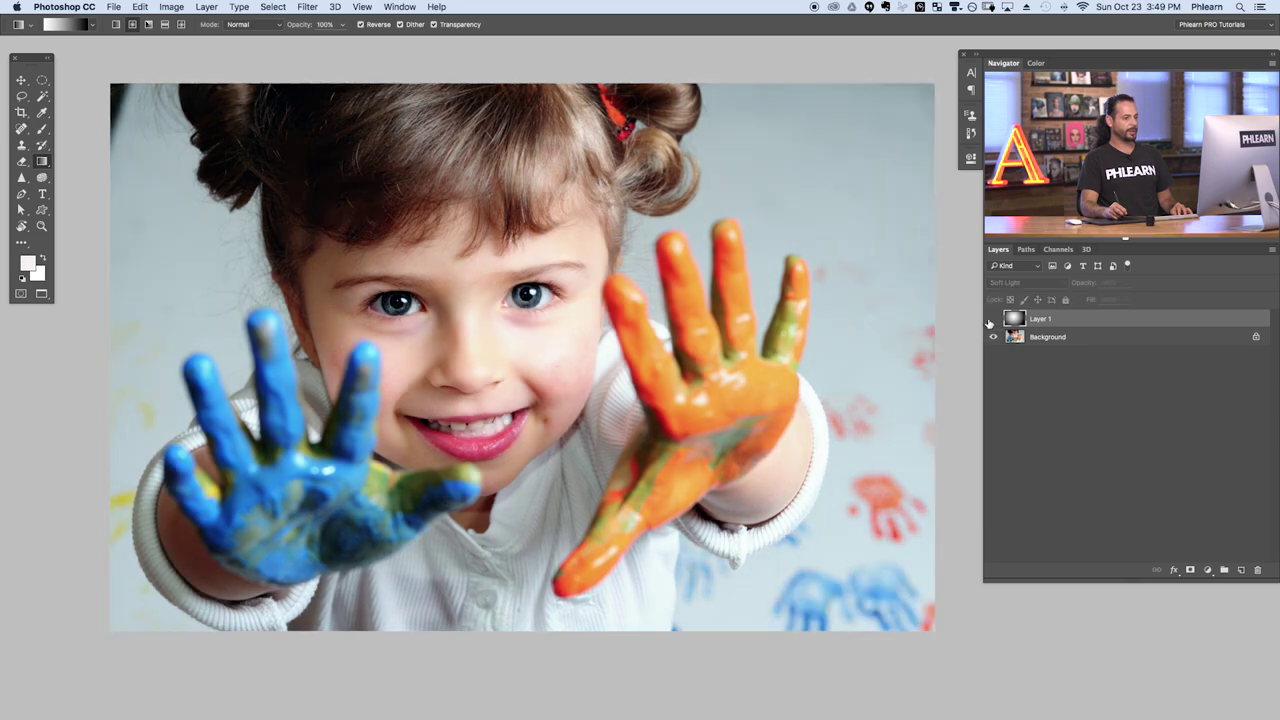
click(992, 319)
click(992, 319)
click(992, 319)
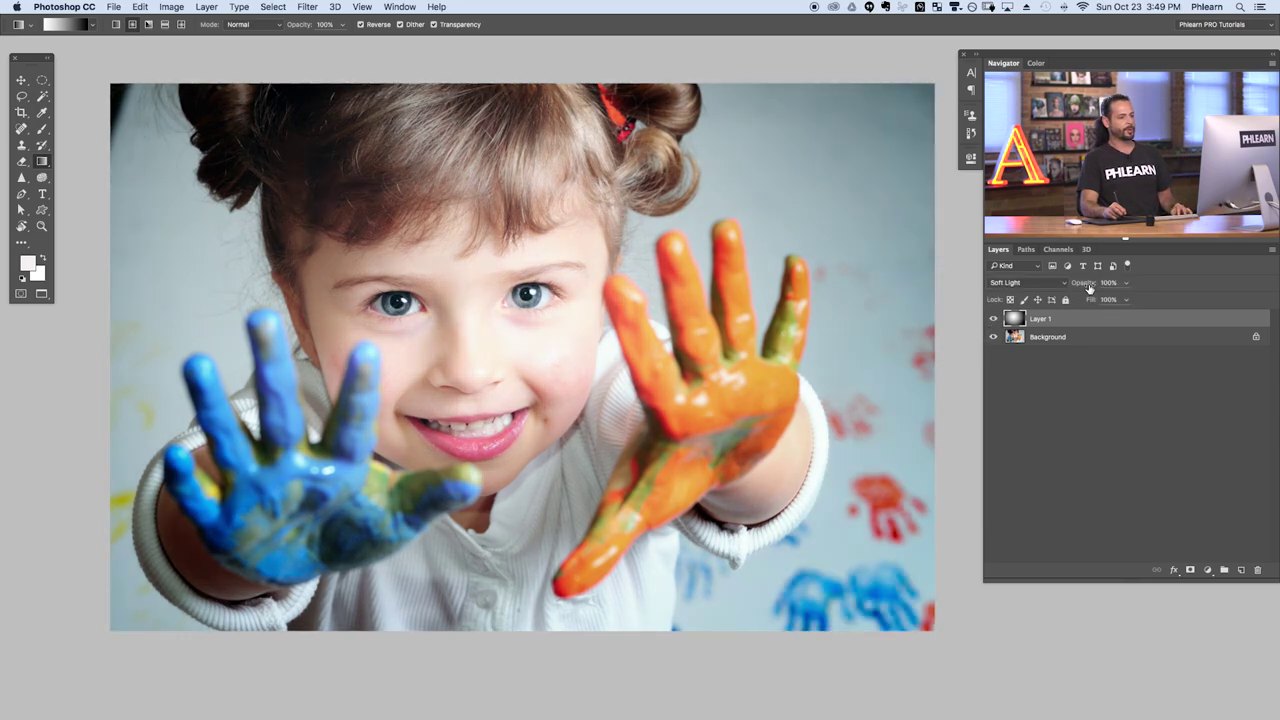
mouse_move(1091, 283)
mouse_down()
mouse_move(1058, 286)
mouse_move(1070, 290)
mouse_up()
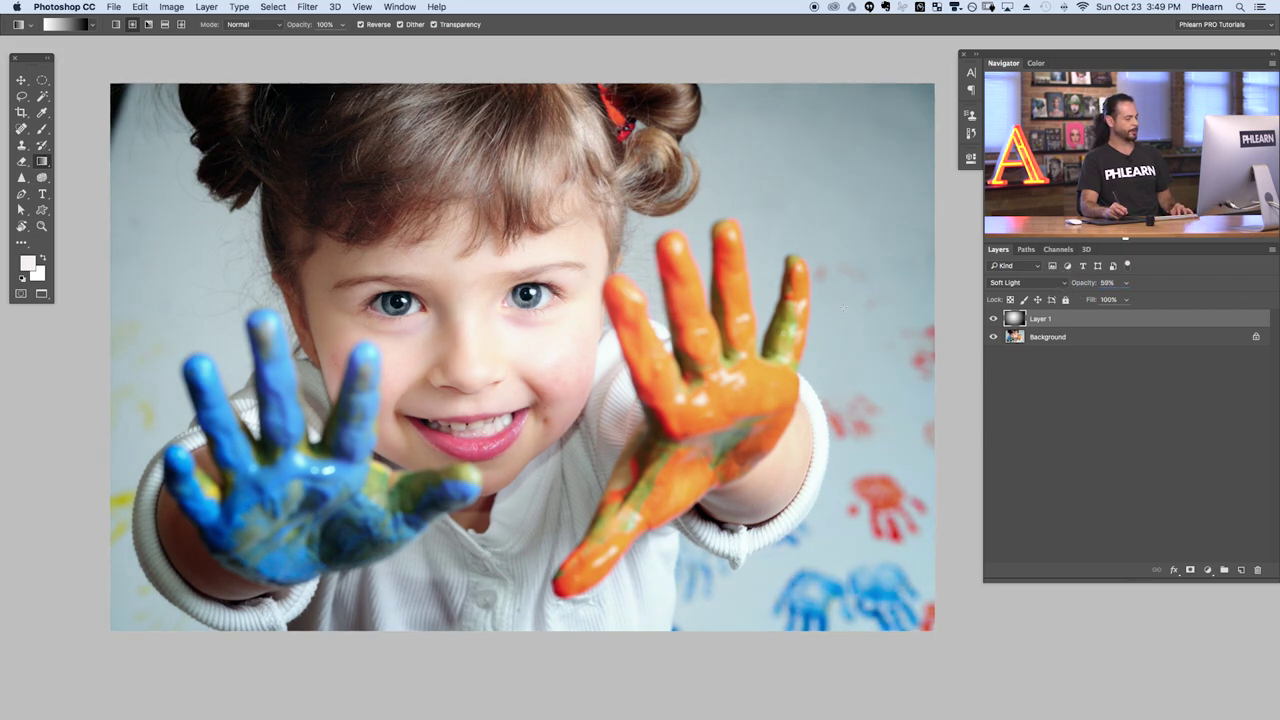
Set the gradient to Radial and redraw the vignette outward from the girl's face.
click(132, 24)
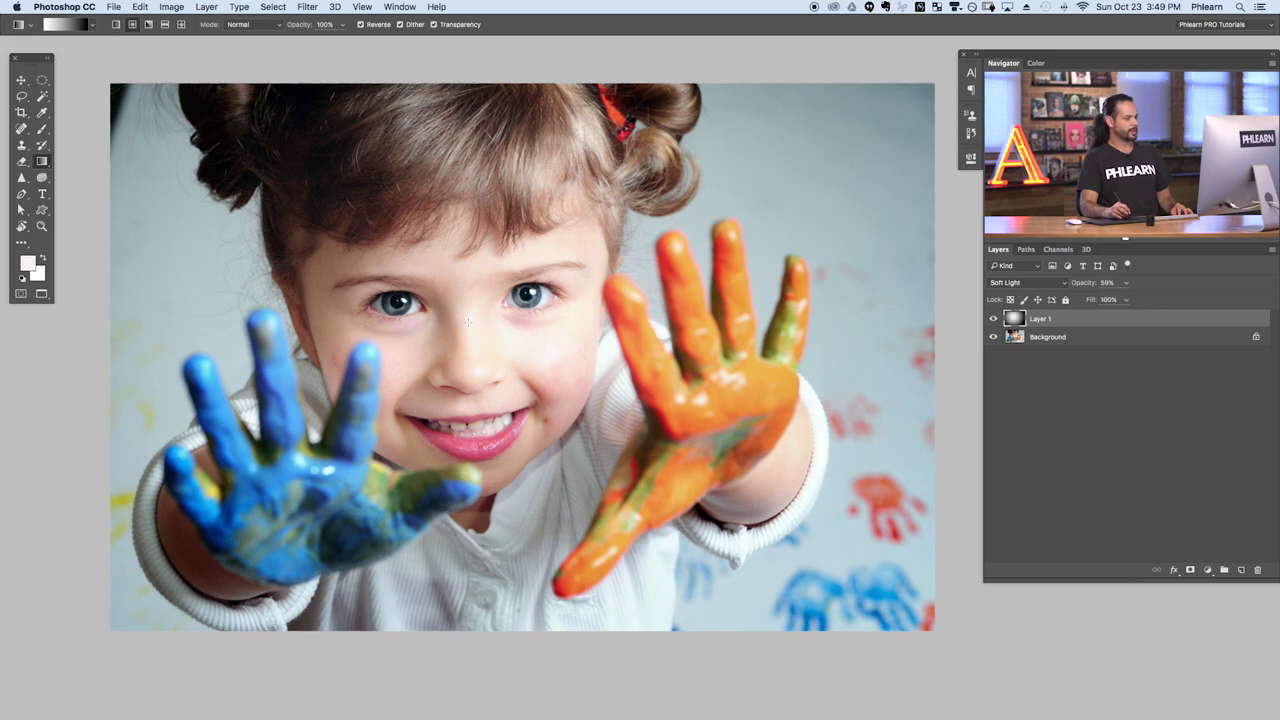
drag(466, 324, 575, 432)
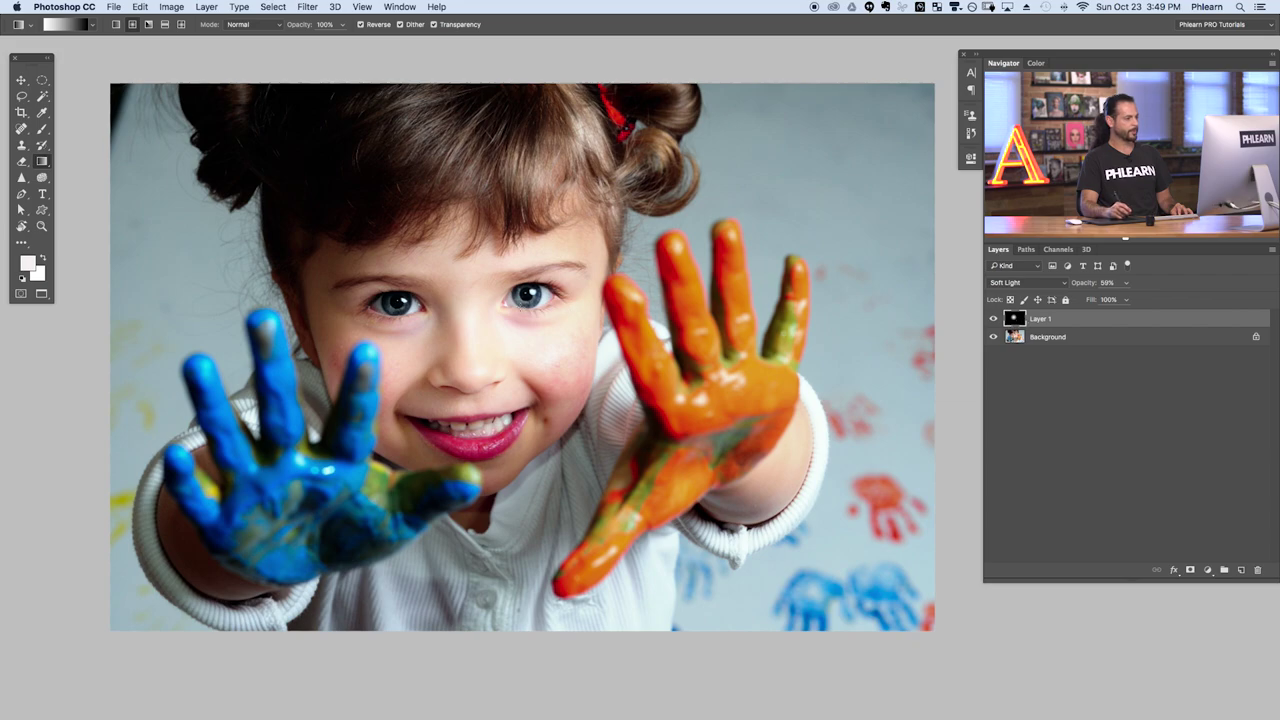
drag(463, 298, 845, 620)
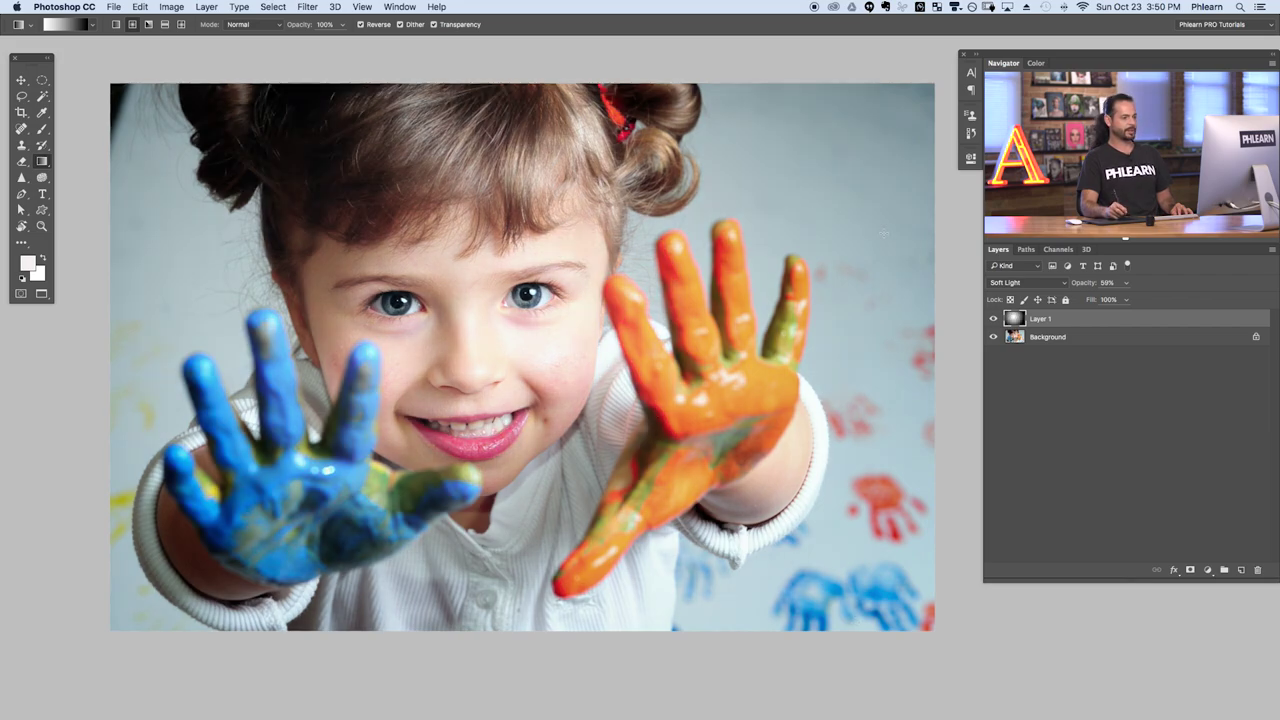
Toggle the vignette layer's visibility to compare the portrait with and without it.
click(993, 320)
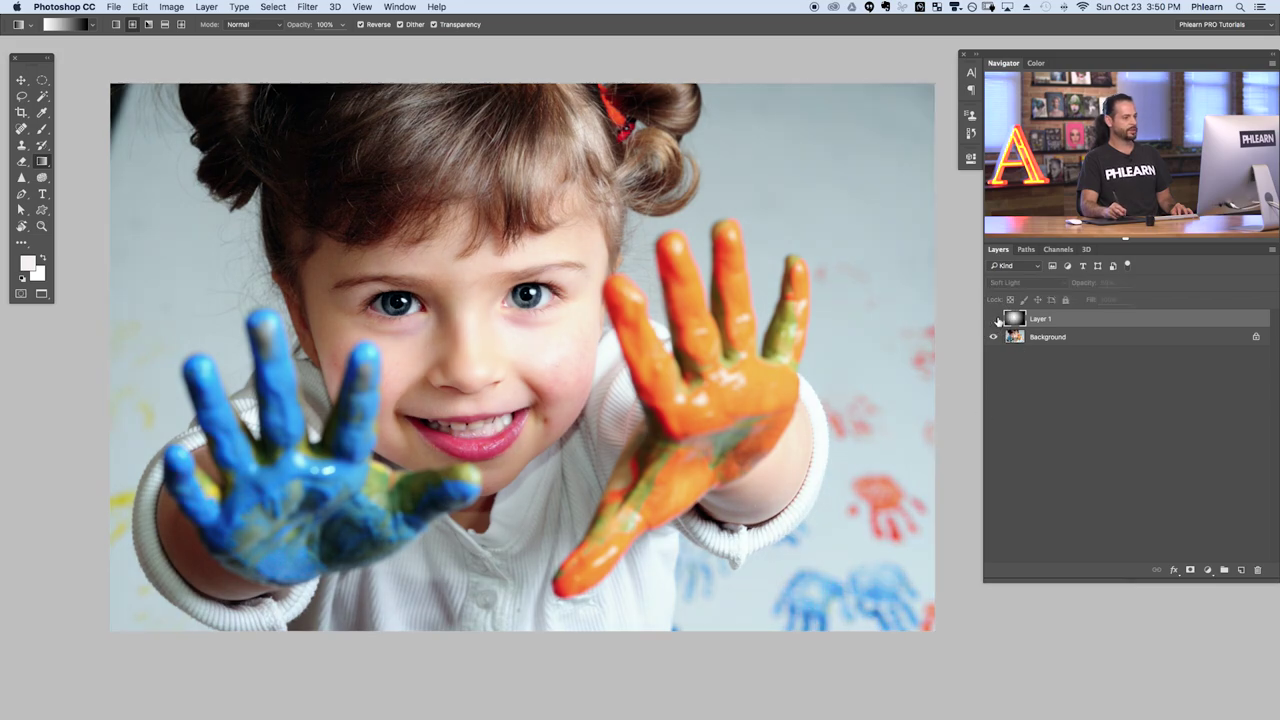
click(993, 319)
click(993, 319)
click(993, 319)
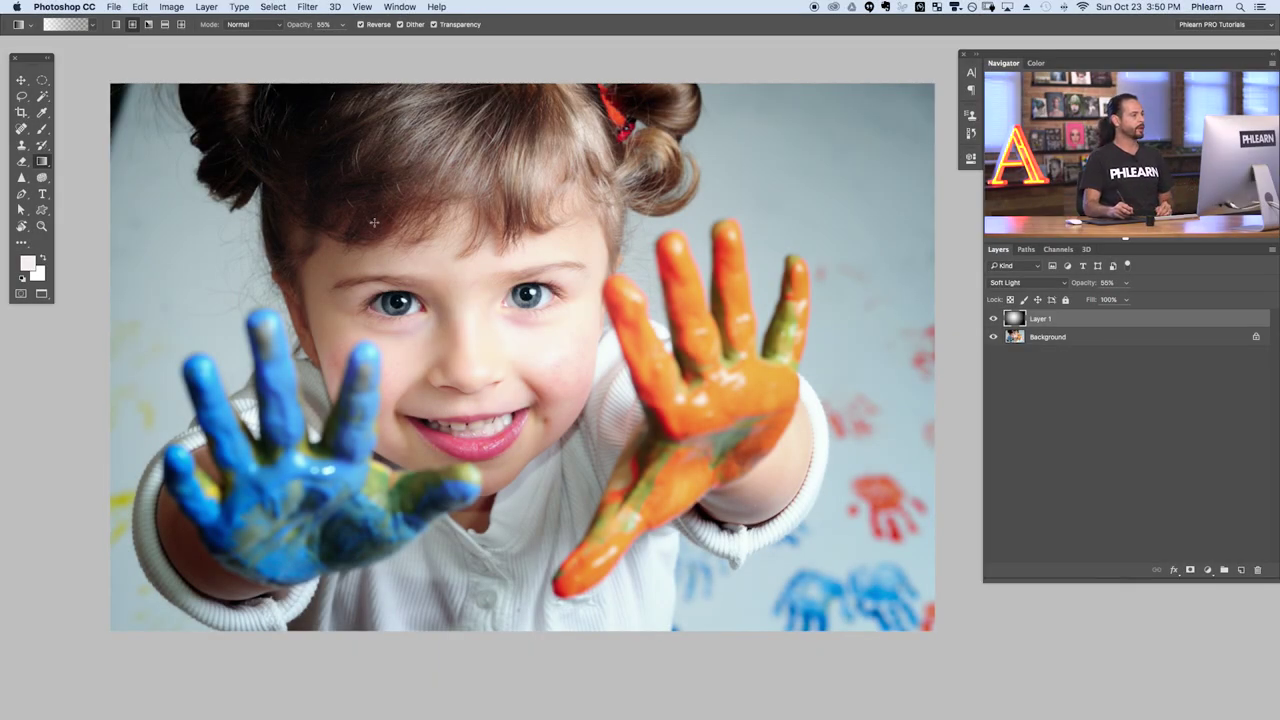
click(207, 7)
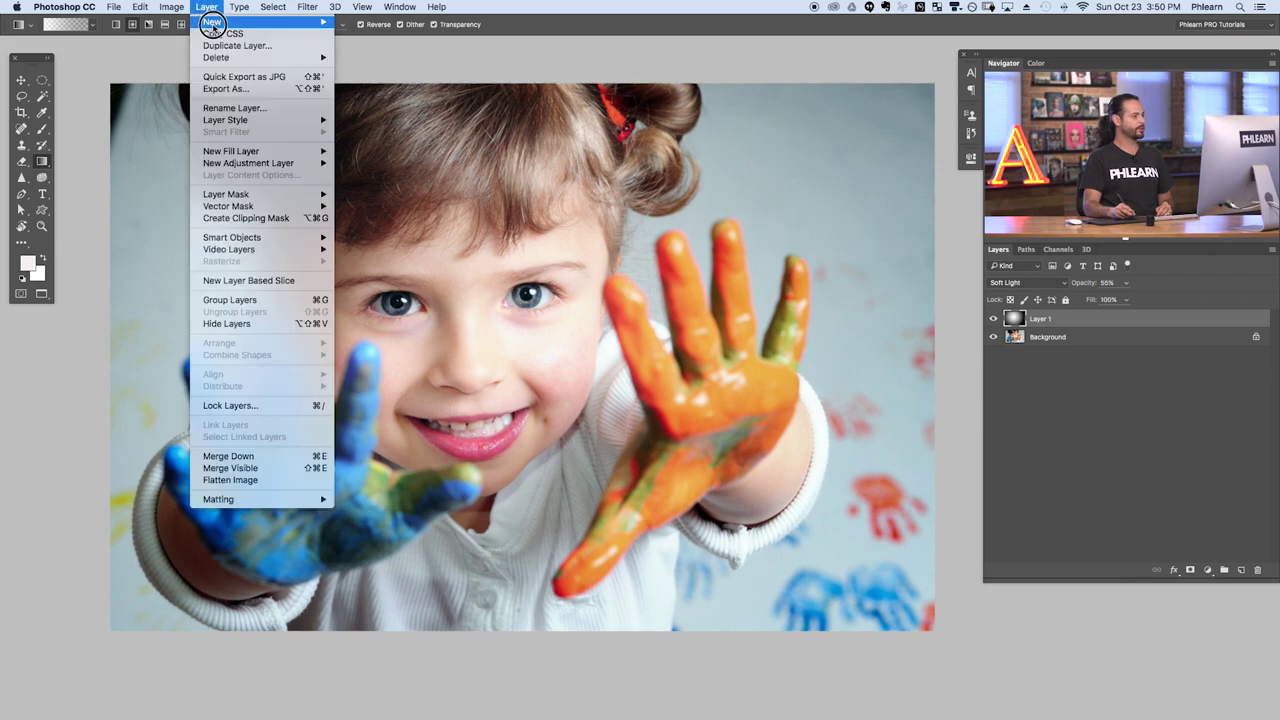
Add a Photo Filter adjustment layer named Photo Filter 1 above Layer 1.
mouse_move(272, 163)
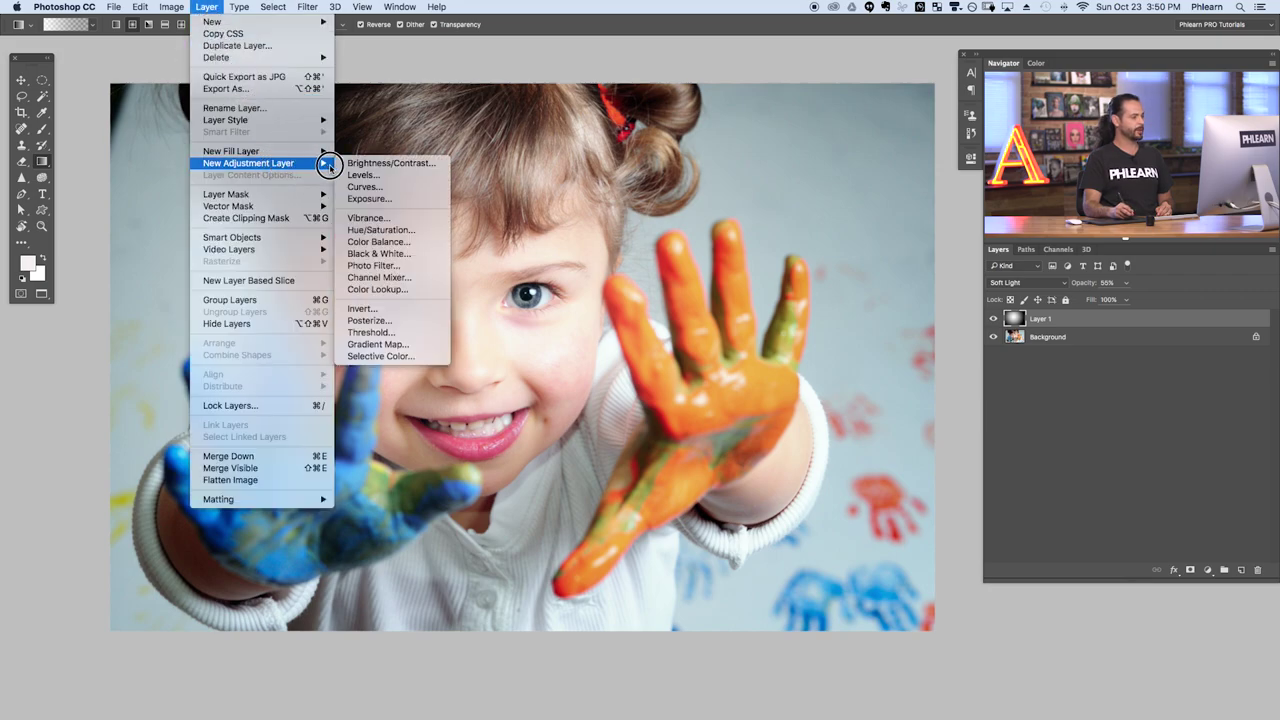
click(390, 265)
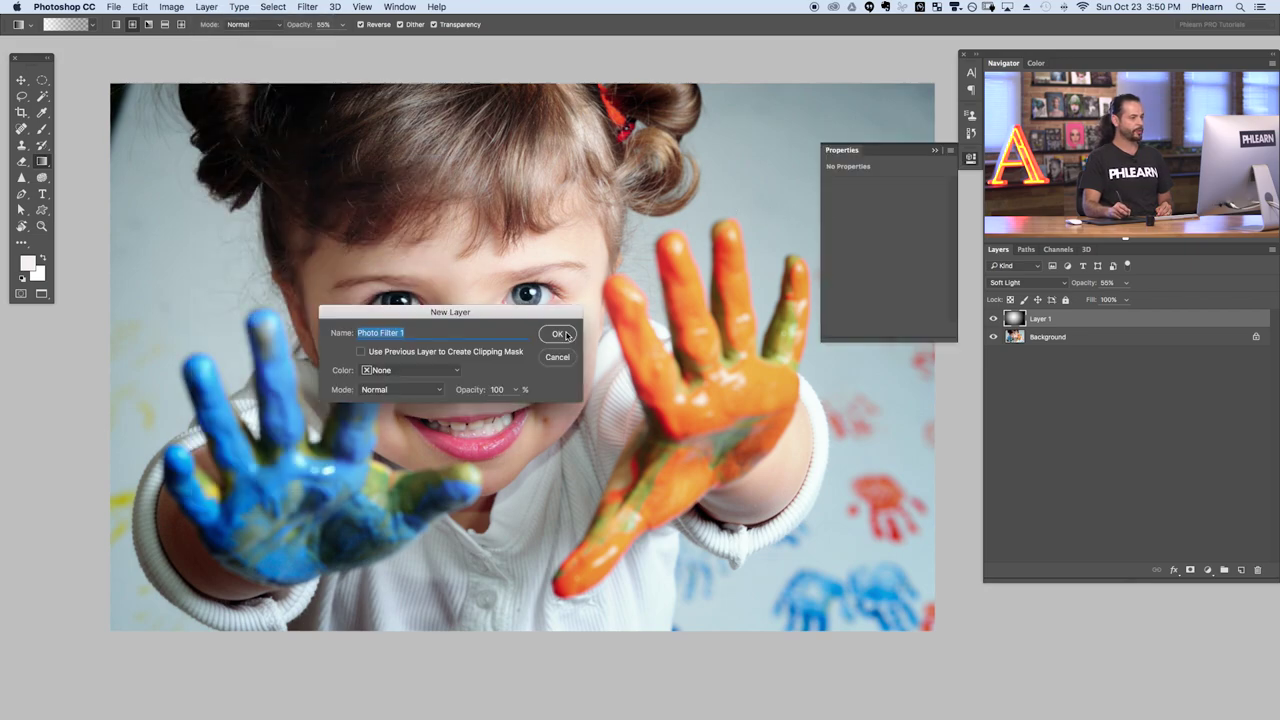
click(557, 332)
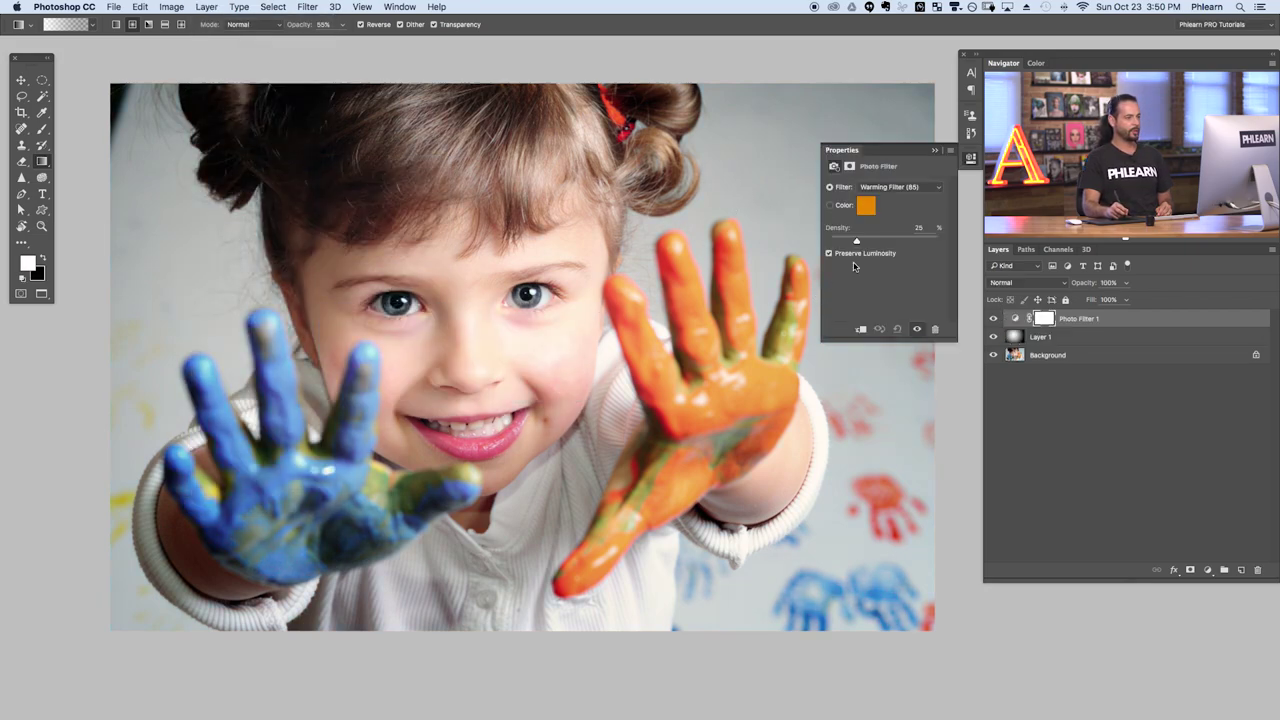
Try Cooling Filter (80) and Violet, then settle on Warming Filter (85) at 20% density.
click(892, 188)
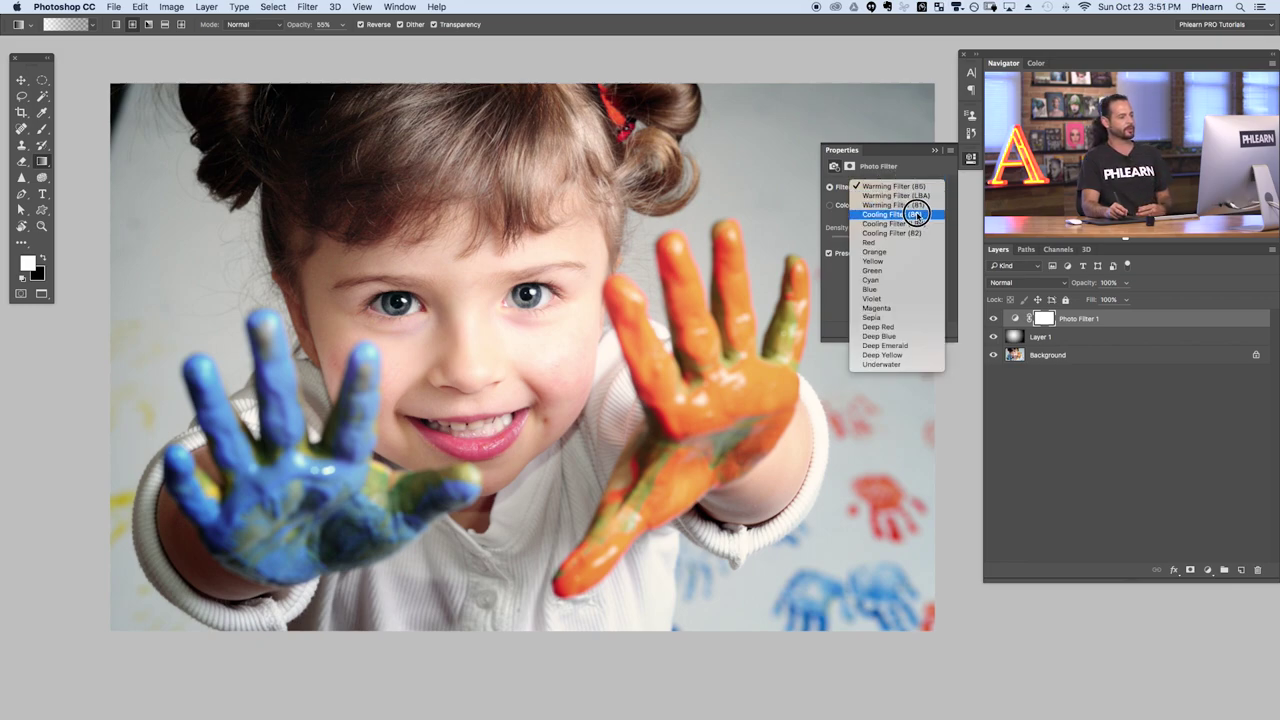
click(914, 214)
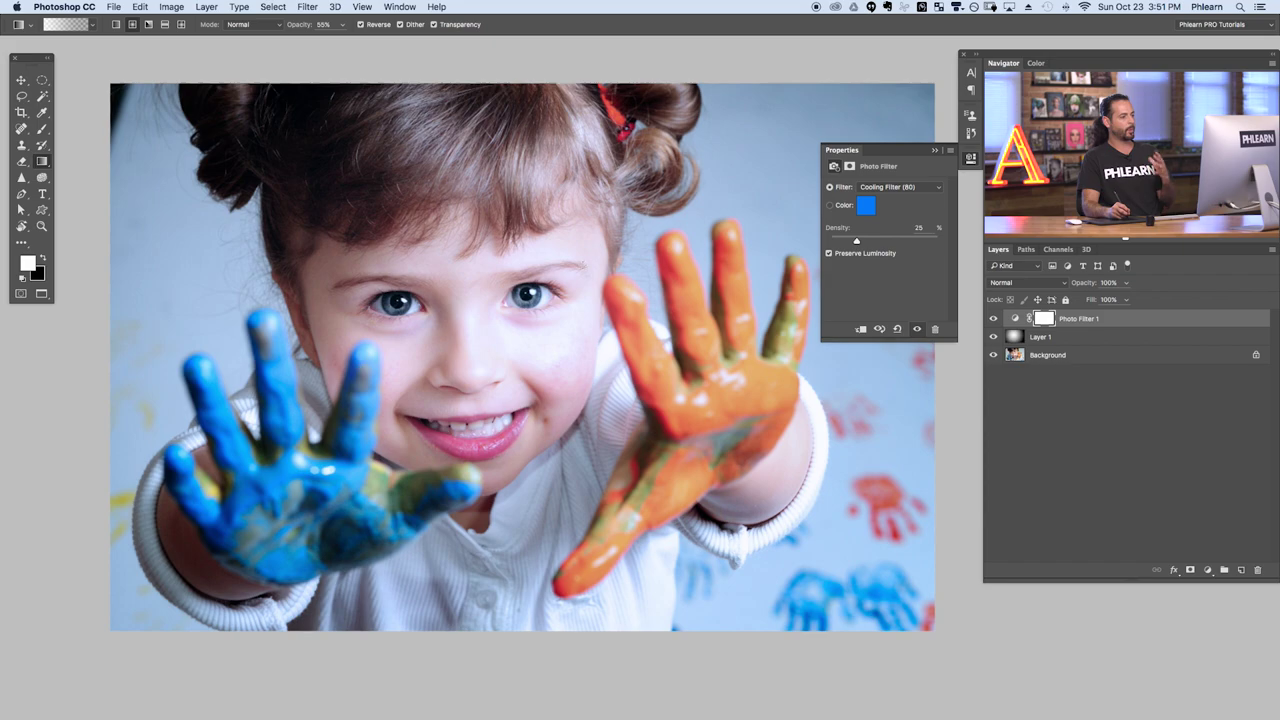
click(890, 188)
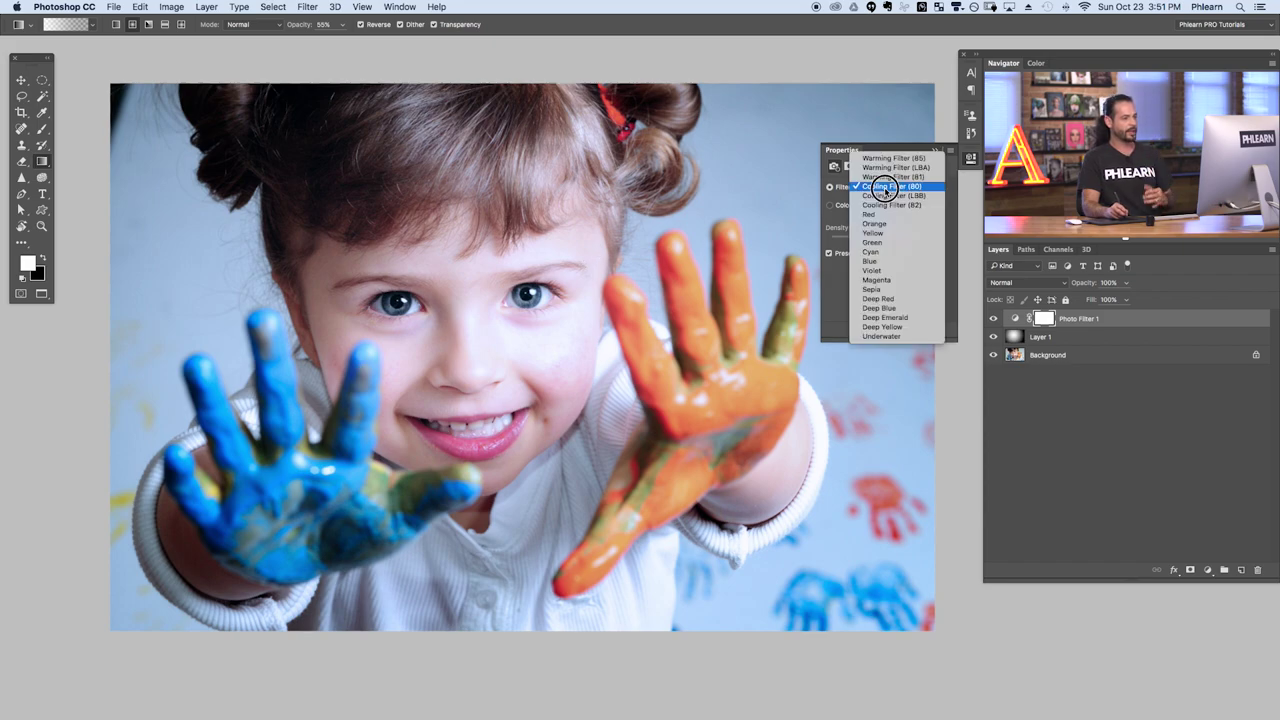
click(892, 271)
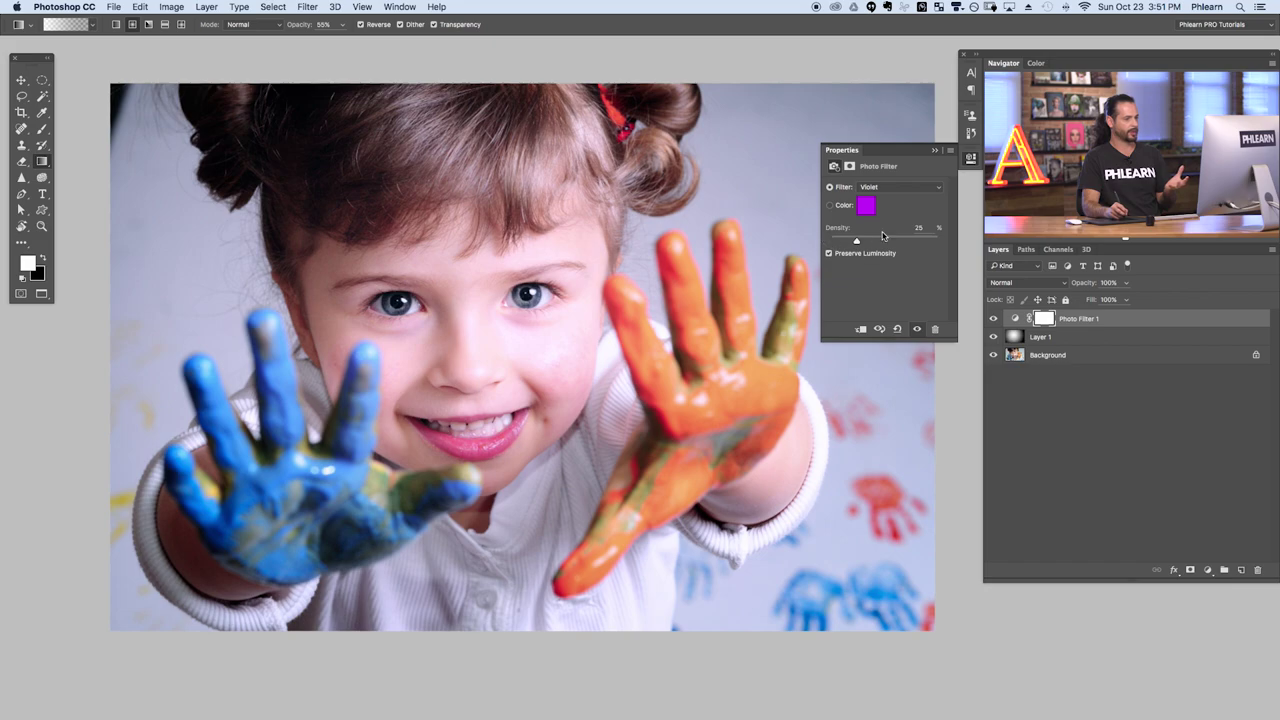
mouse_move(858, 241)
mouse_down()
mouse_move(910, 237)
mouse_move(850, 241)
mouse_up()
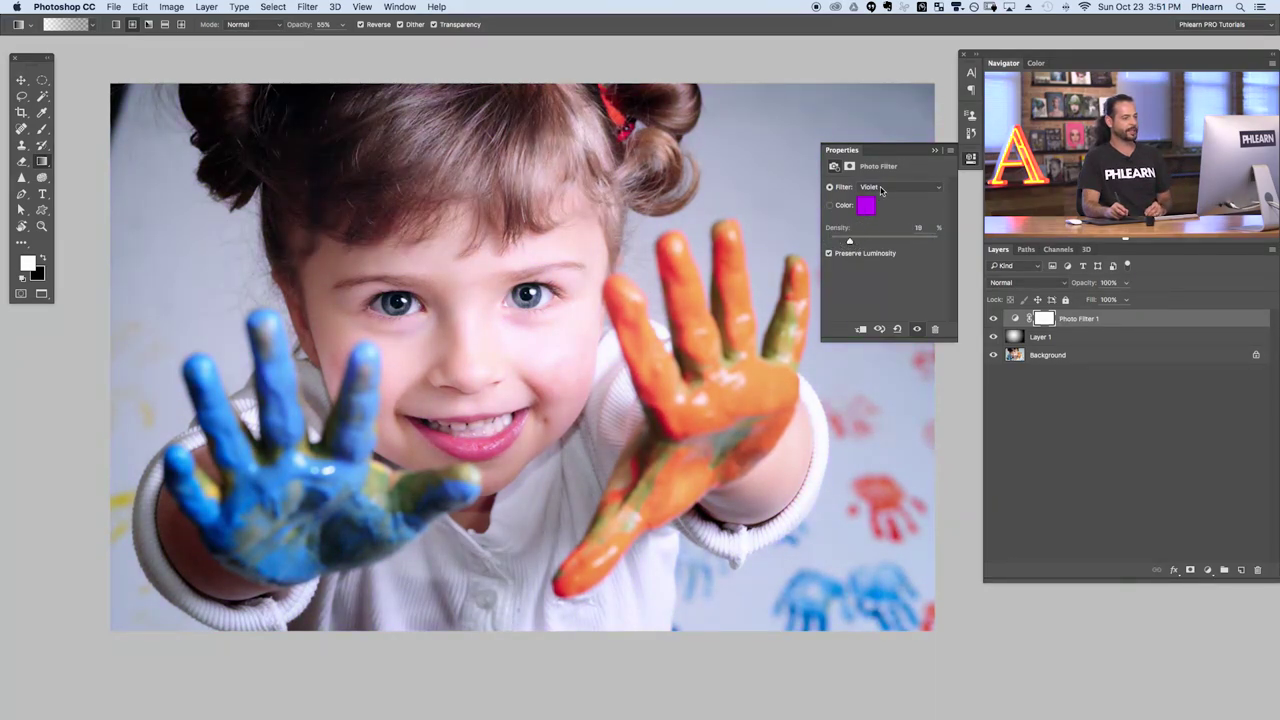
click(881, 190)
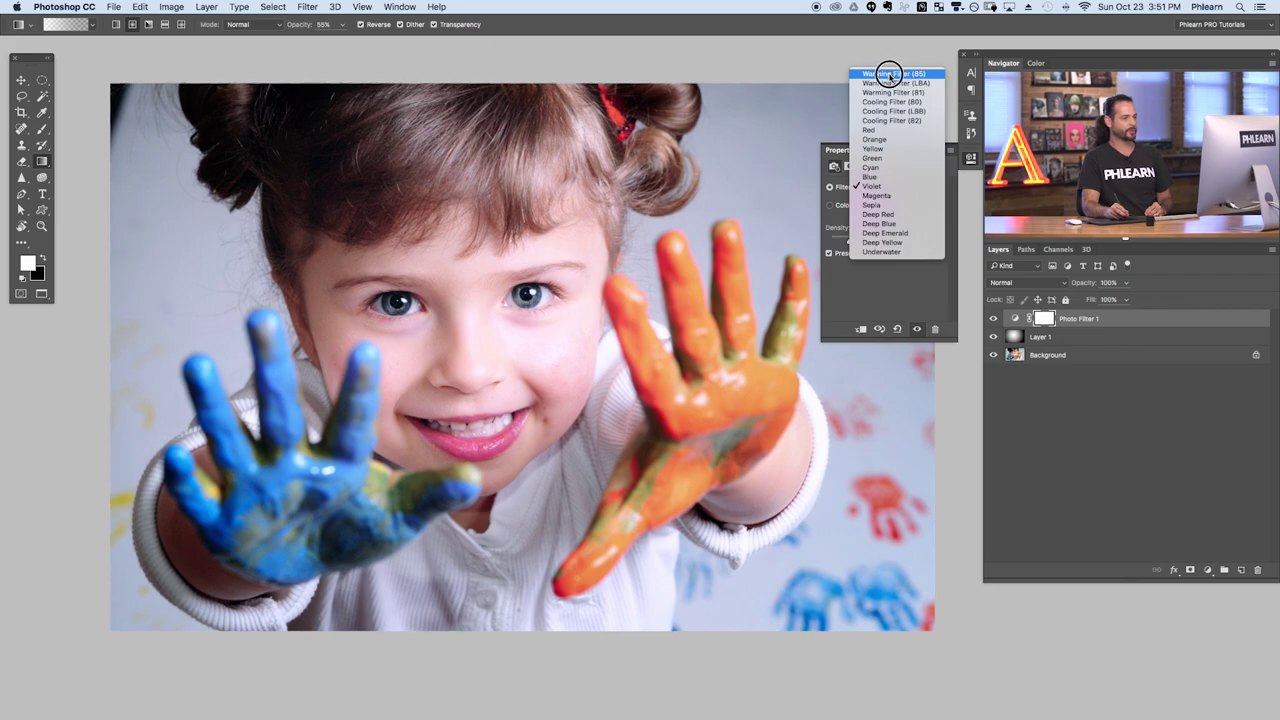
click(888, 75)
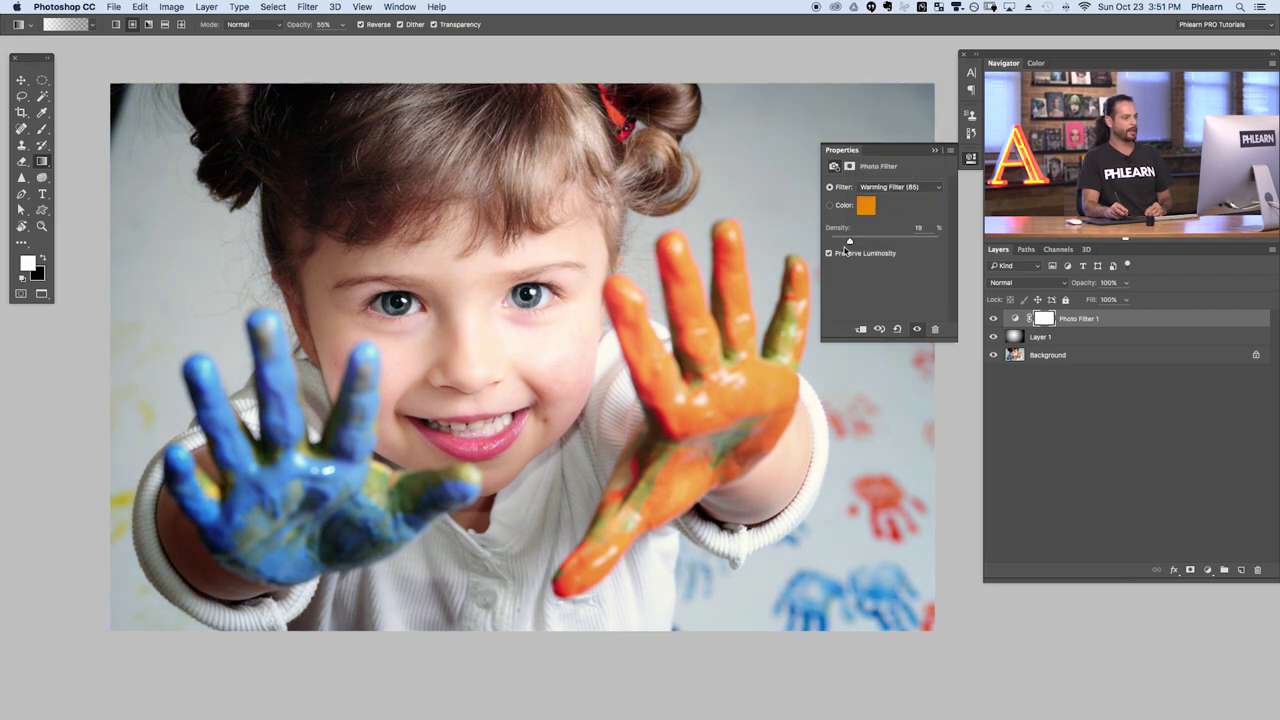
mouse_move(850, 243)
mouse_down()
mouse_move(923, 232)
mouse_move(838, 238)
mouse_move(851, 240)
mouse_up()
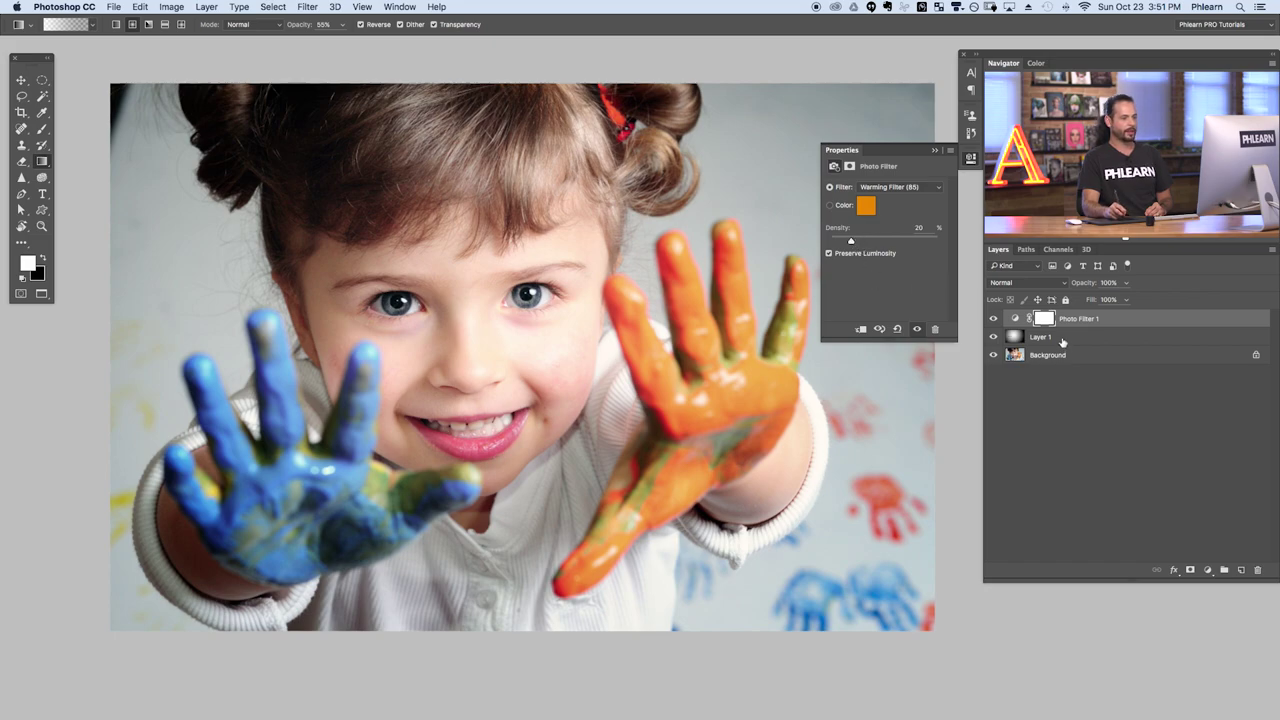
Lower Layer 1's vignette opacity to about 44%, then toggle the warming filter to compare.
click(1062, 340)
drag(1089, 287, 1084, 286)
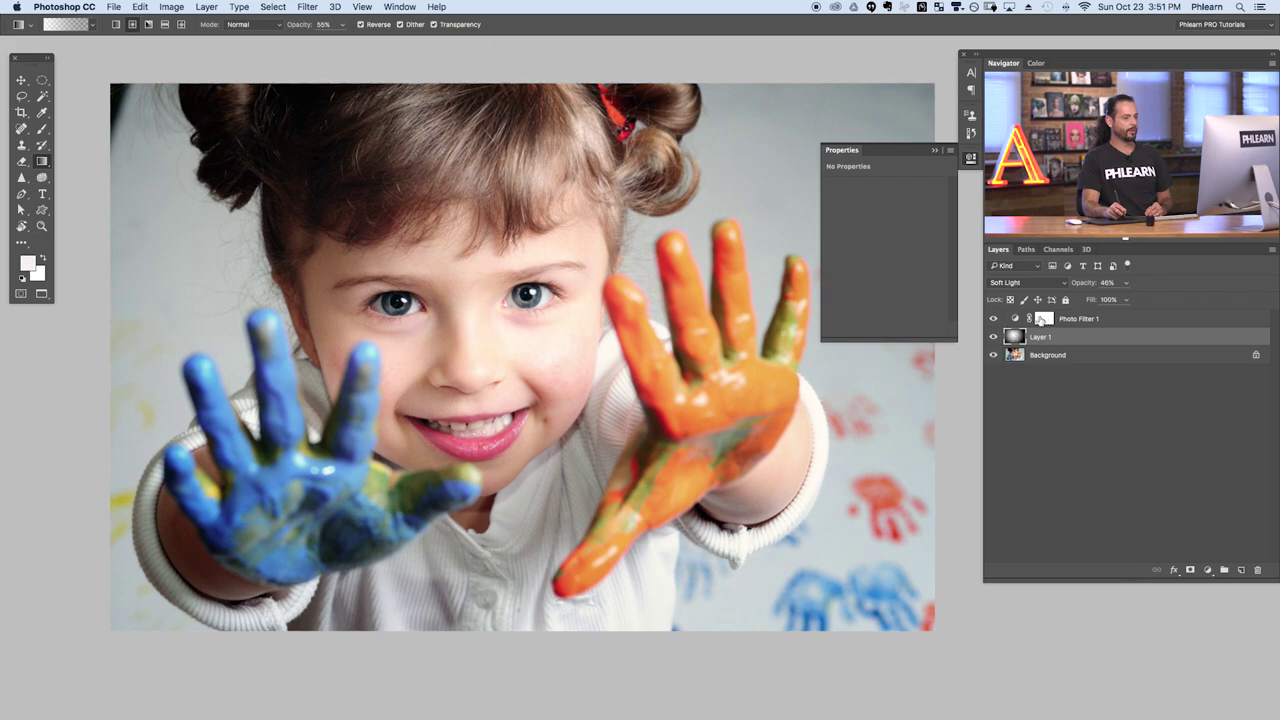
click(1041, 319)
click(1016, 319)
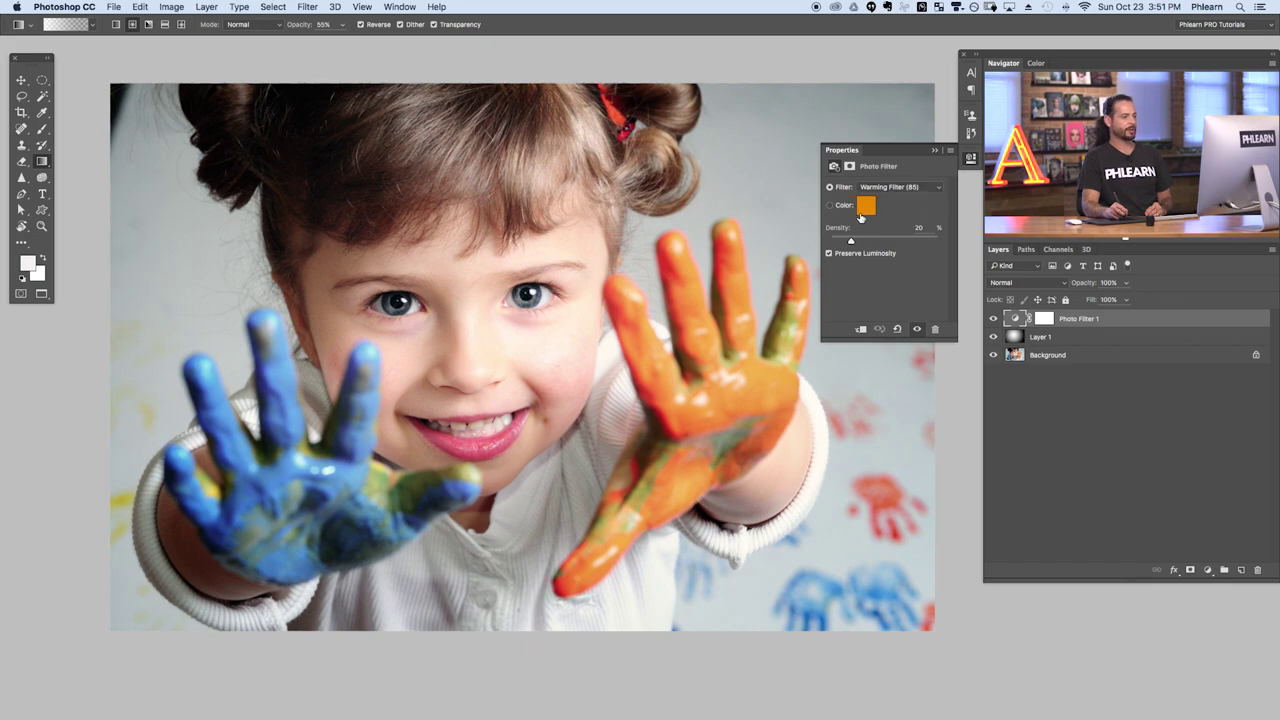
click(993, 319)
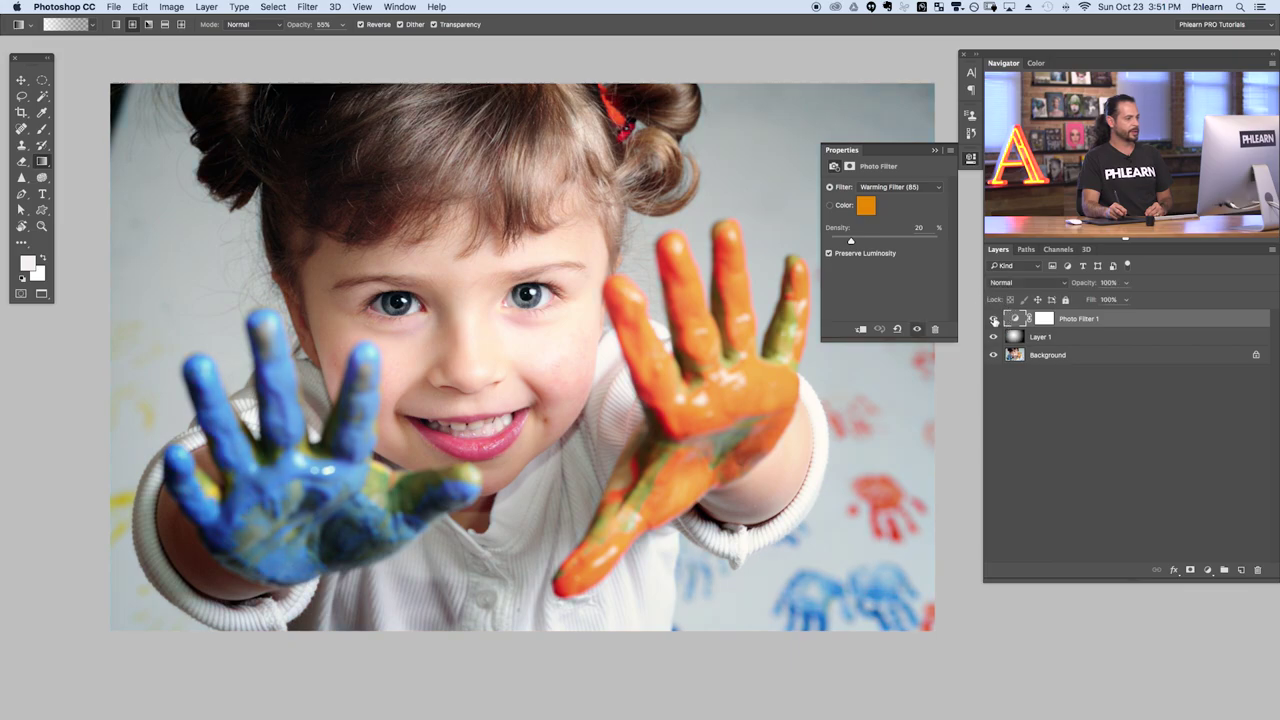
click(993, 319)
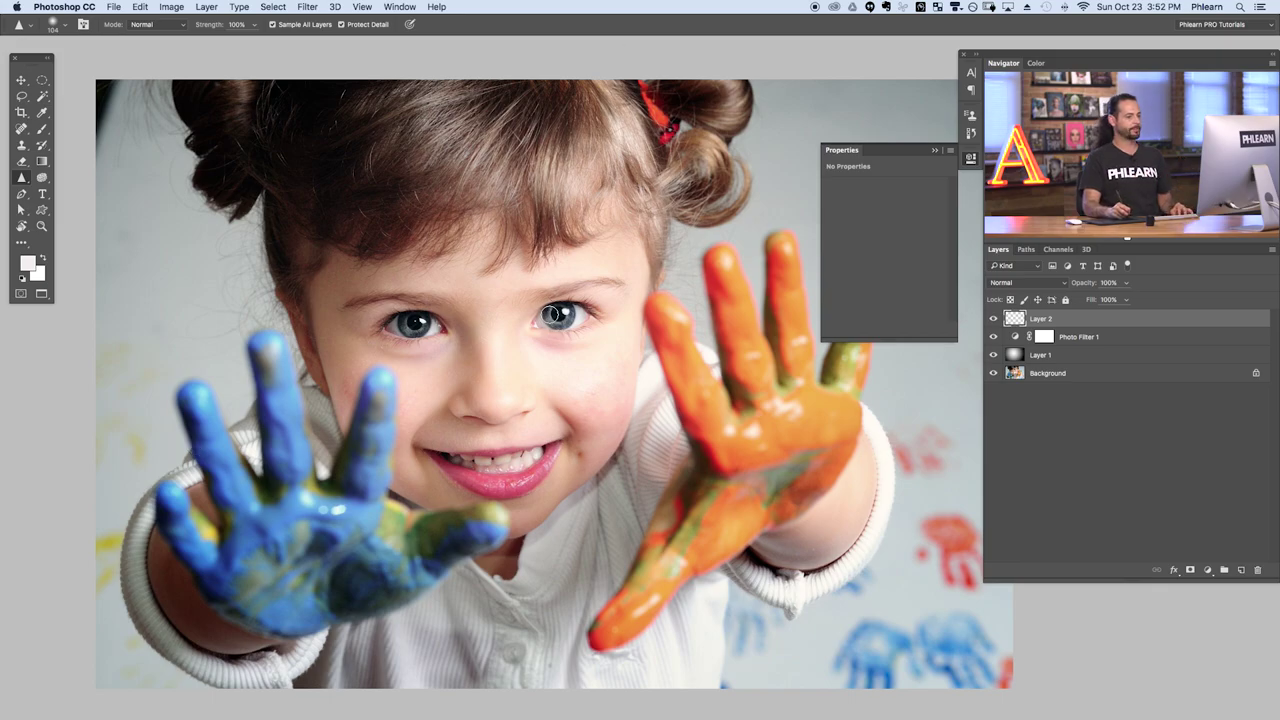
Zoom in on the girl's eyes and delete the extra Layer 2.
super+click(491, 326)
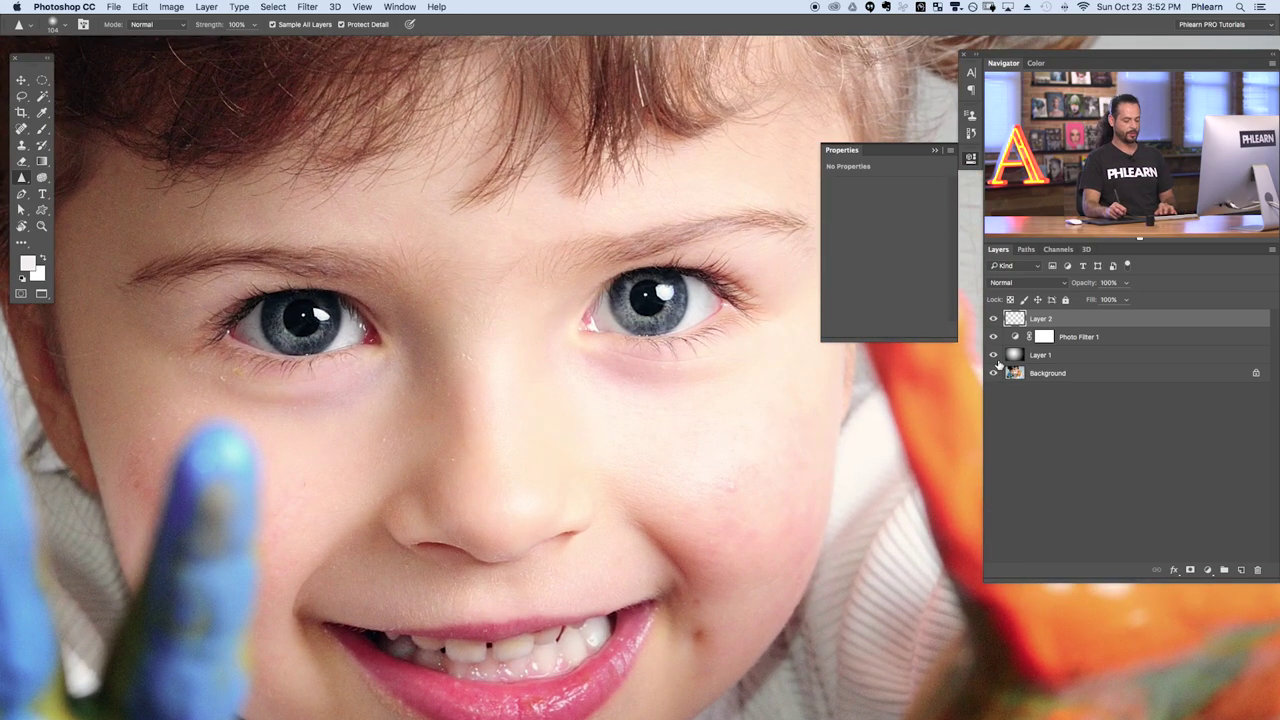
key(Delete)
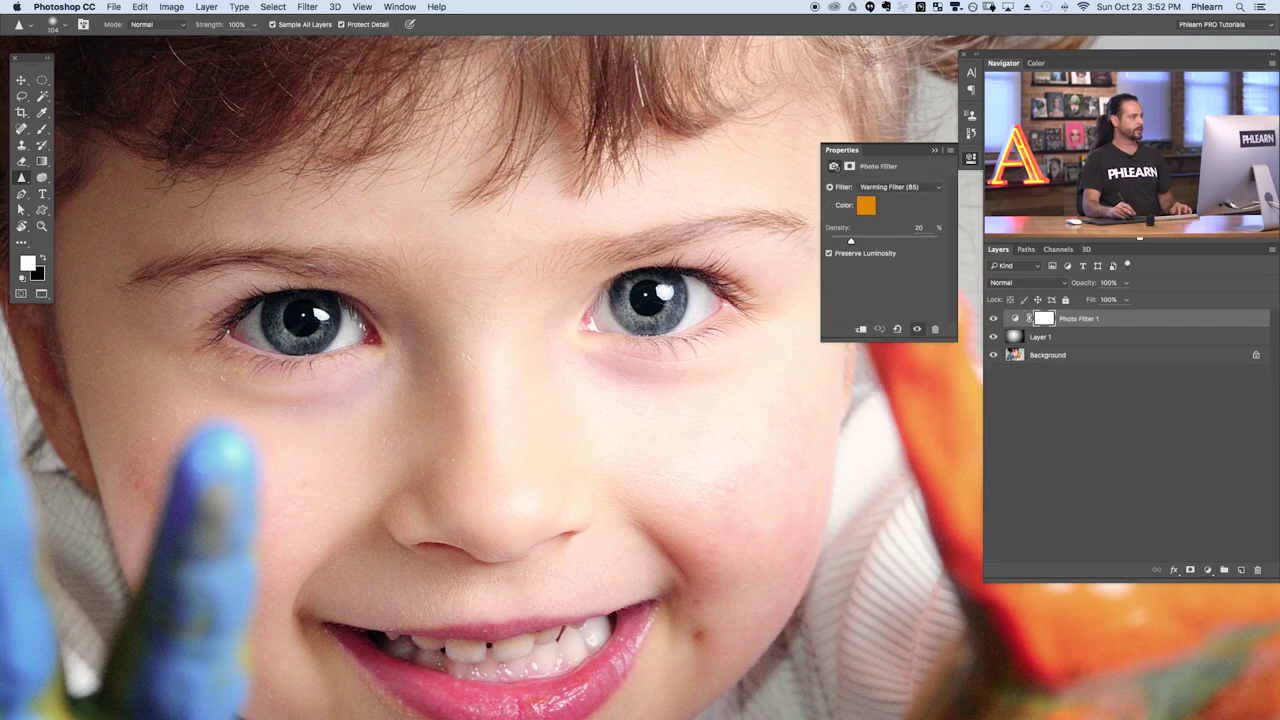
Add a Brightness/Contrast layer with Brightness 24 and Contrast 21.
click(206, 8)
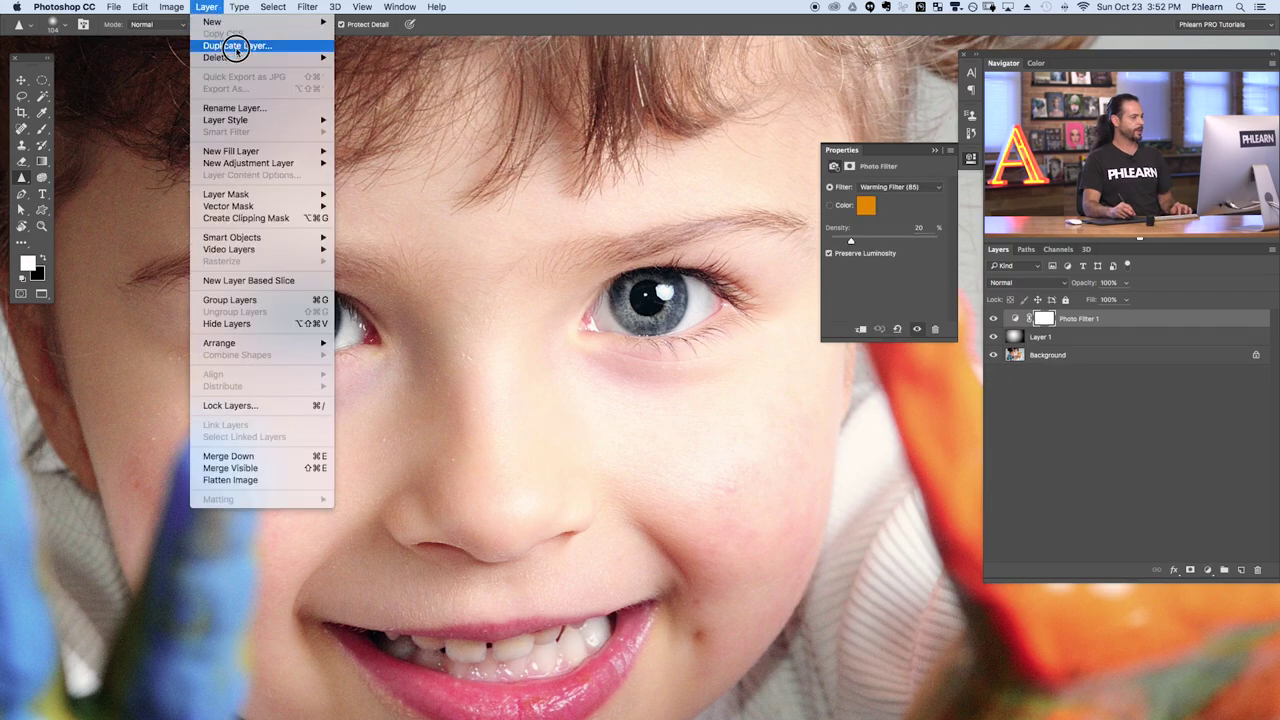
mouse_move(280, 163)
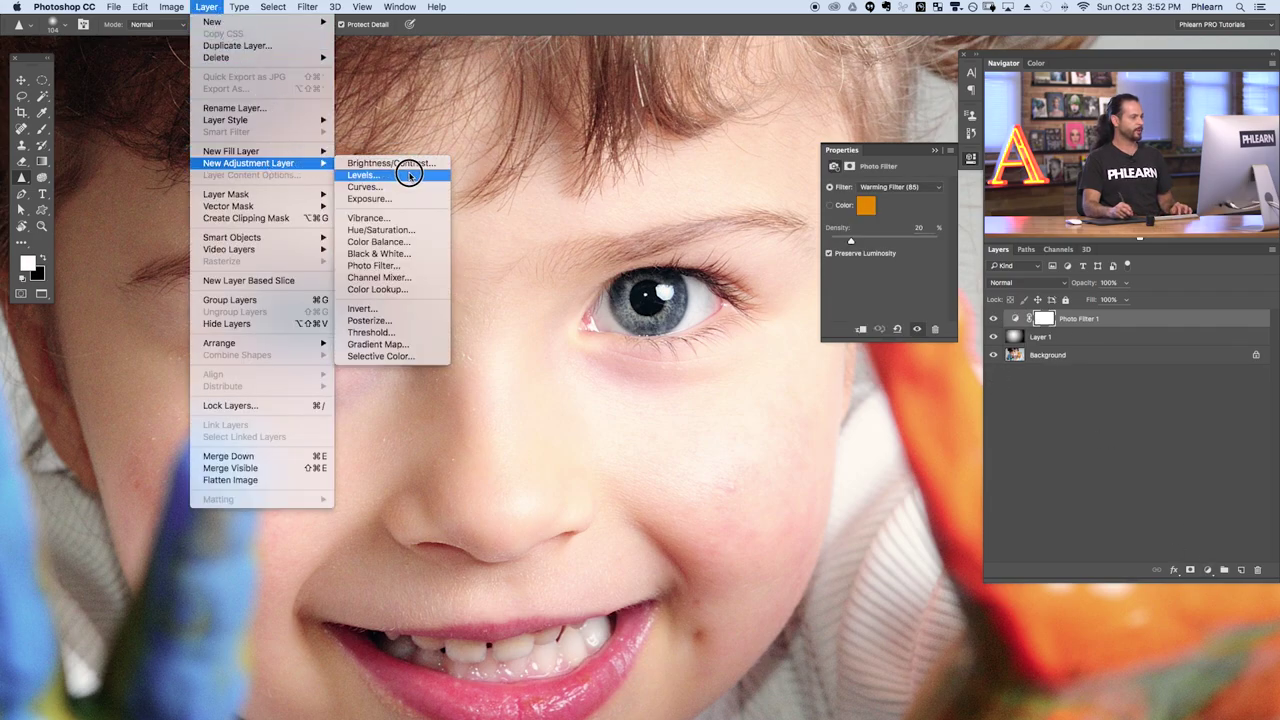
key(Return)
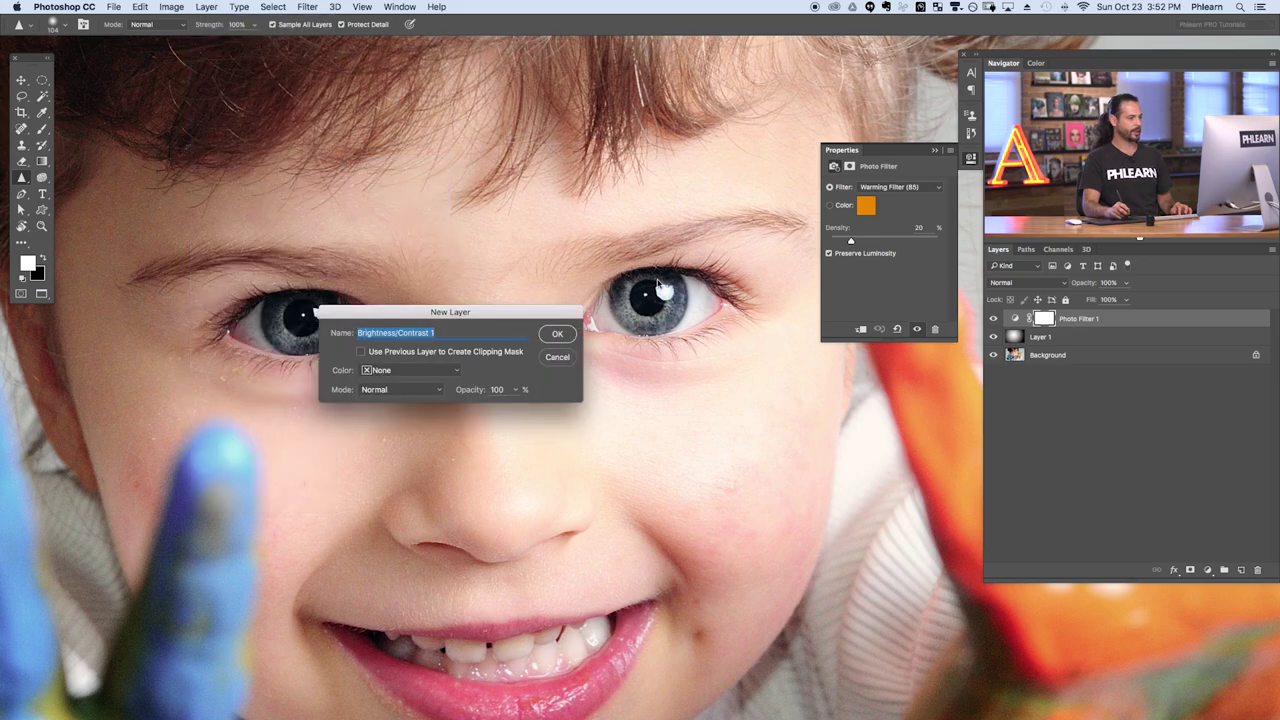
click(574, 335)
drag(884, 222, 895, 245)
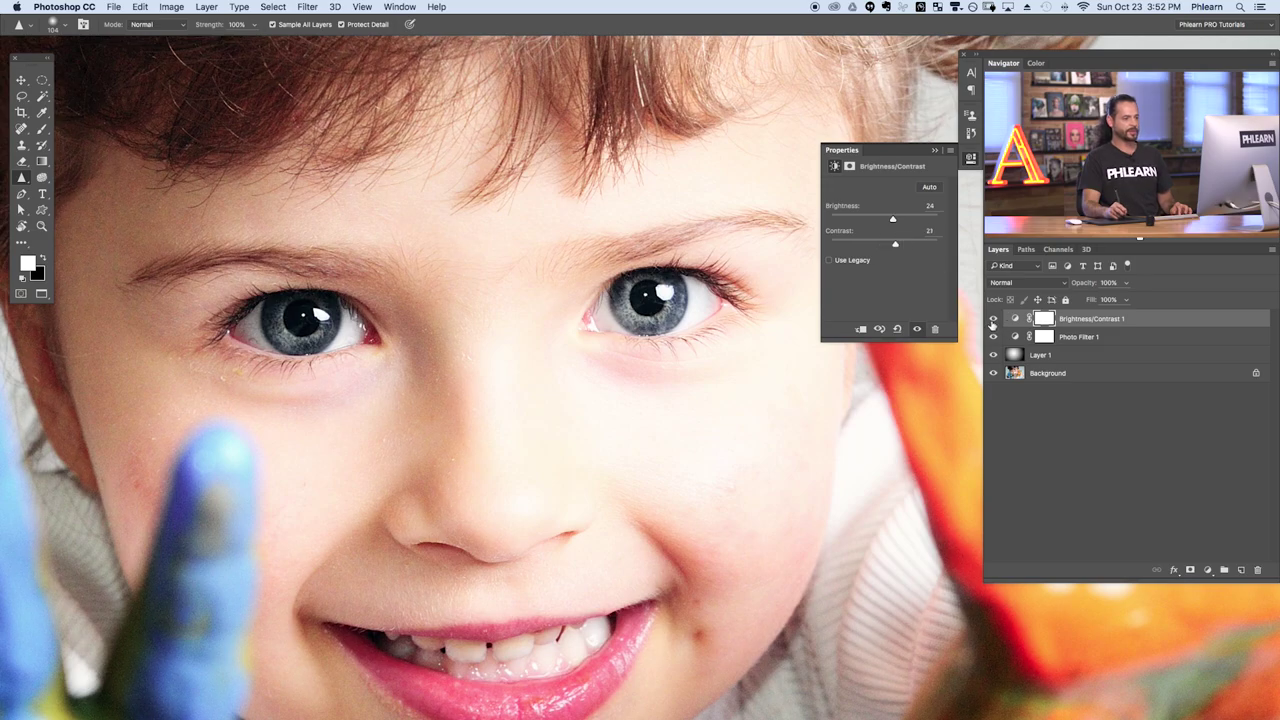
Toggle the Brightness/Contrast layer on and off to compare the brightening.
click(993, 319)
click(993, 319)
click(993, 319)
click(993, 319)
click(993, 319)
click(993, 319)
click(993, 319)
click(993, 319)
click(993, 319)
click(993, 319)
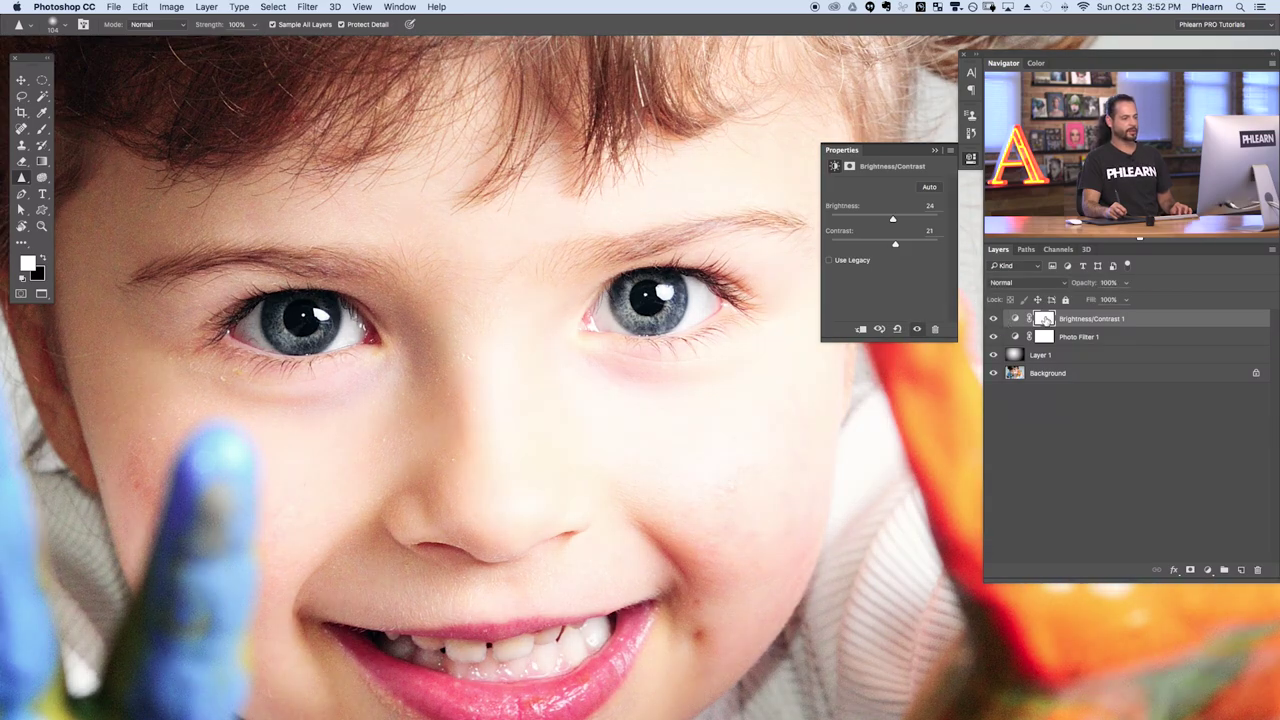
Fill the Brightness/Contrast layer's mask with Black via Edit > Fill to hide the effect.
click(140, 7)
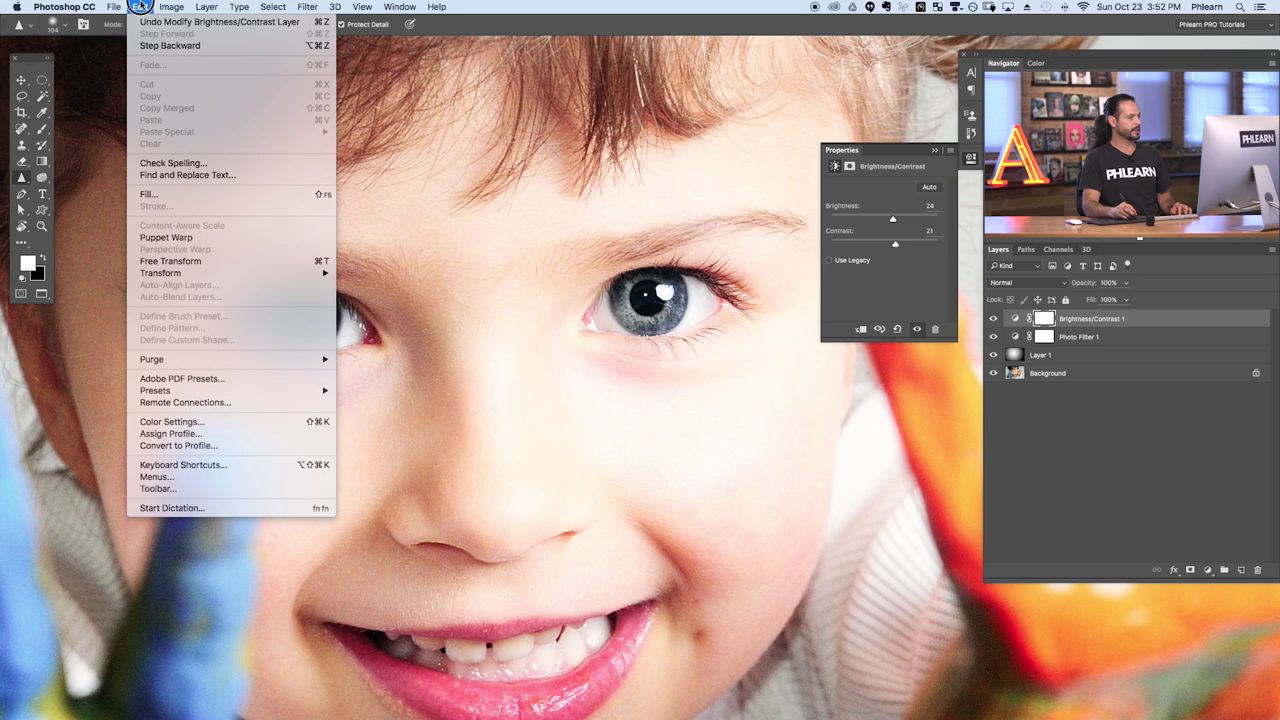
click(171, 194)
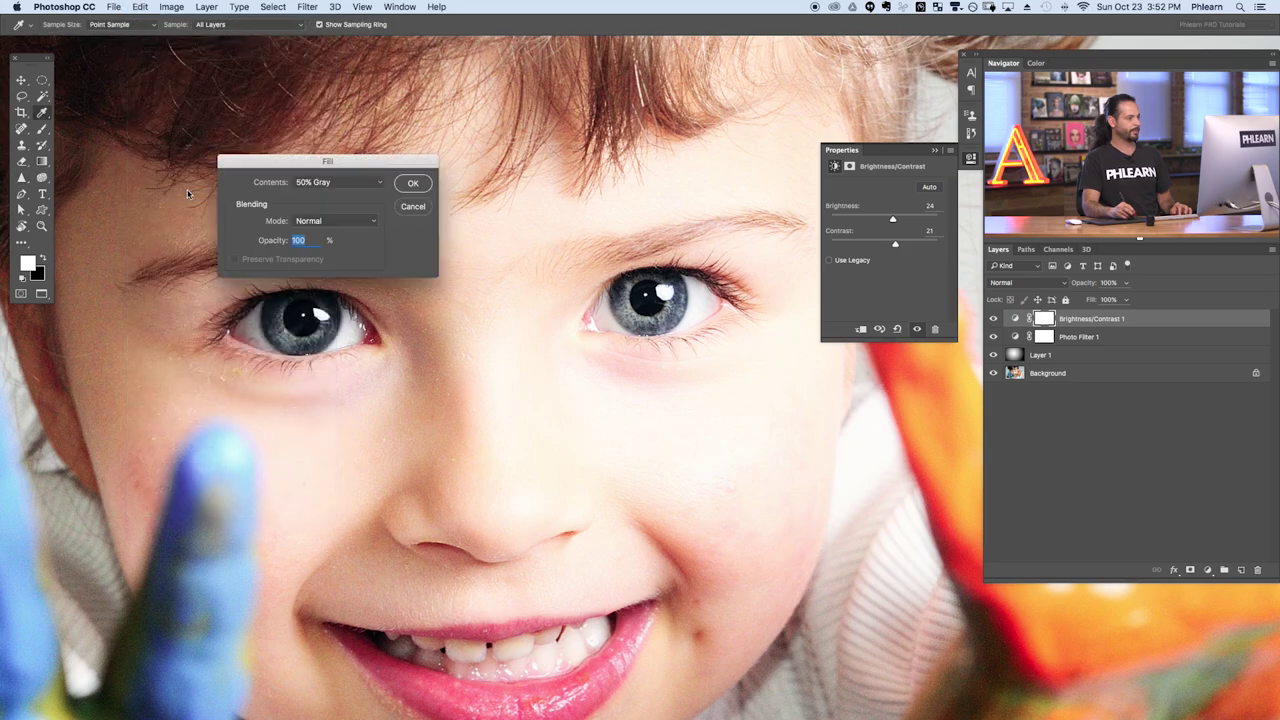
click(329, 184)
click(333, 167)
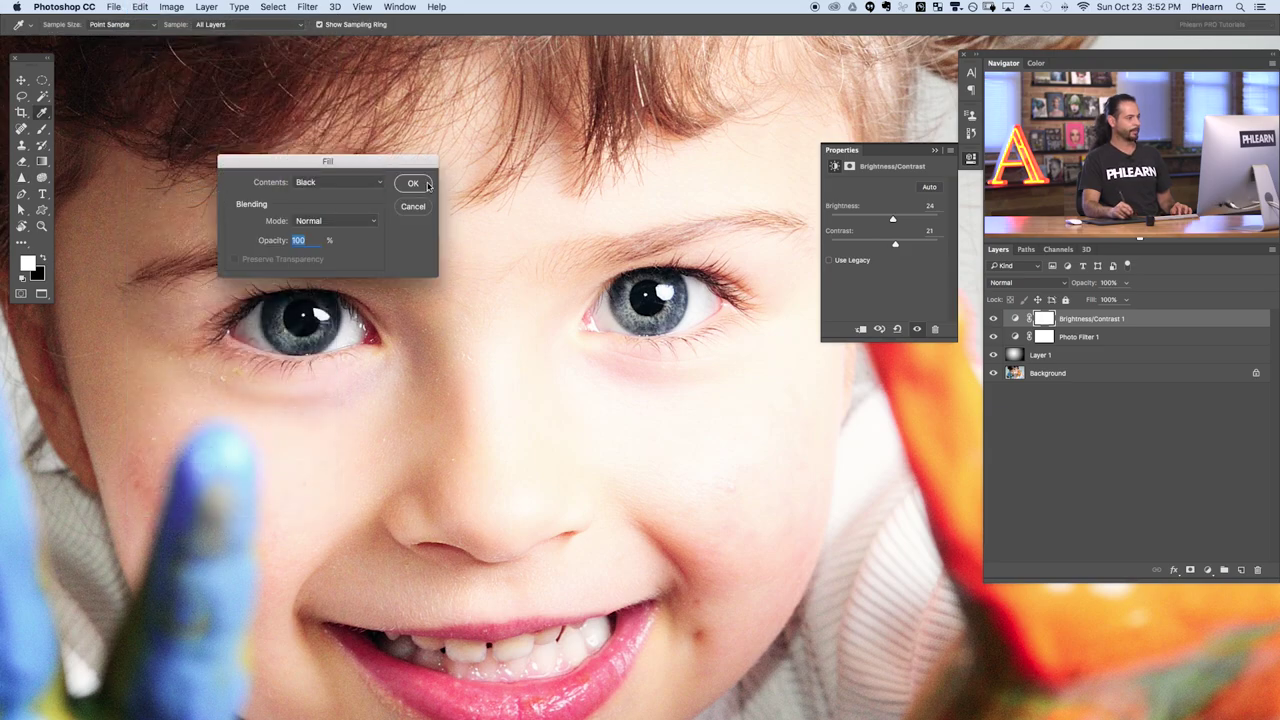
click(414, 184)
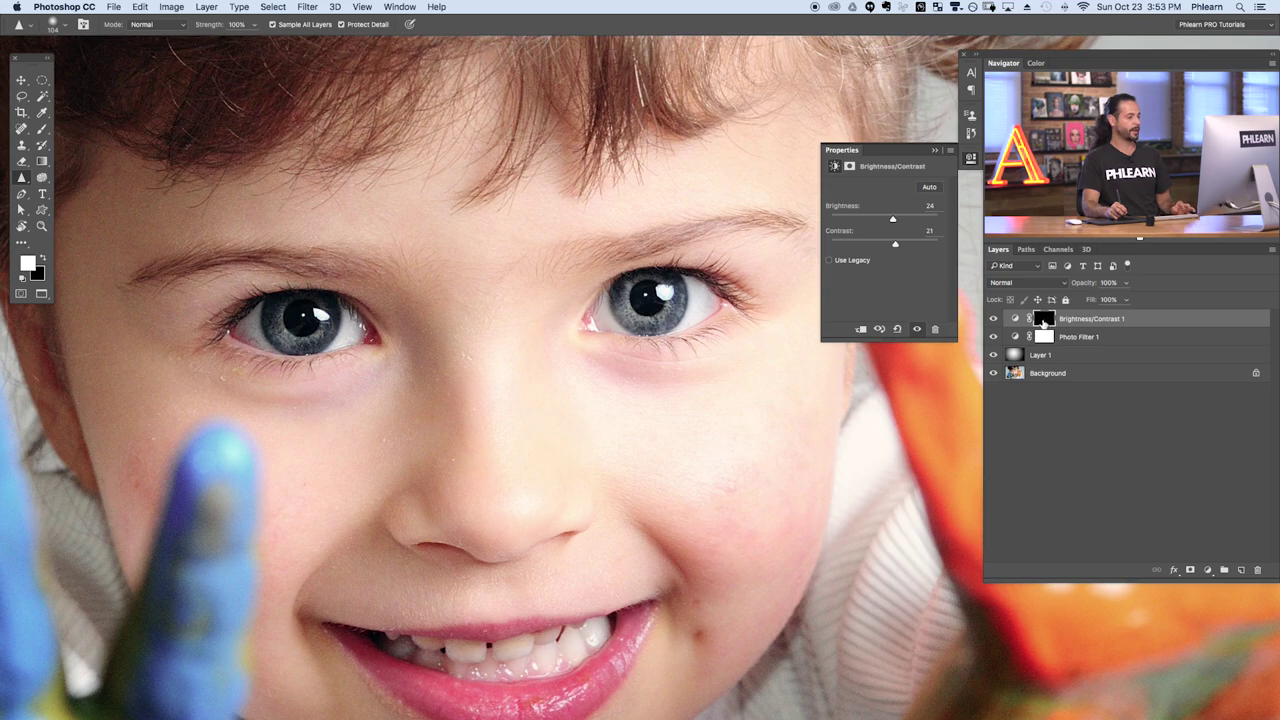
Paint white on the Brightness/Contrast 1 mask over both irises with a 70%-flow brush.
key(b)
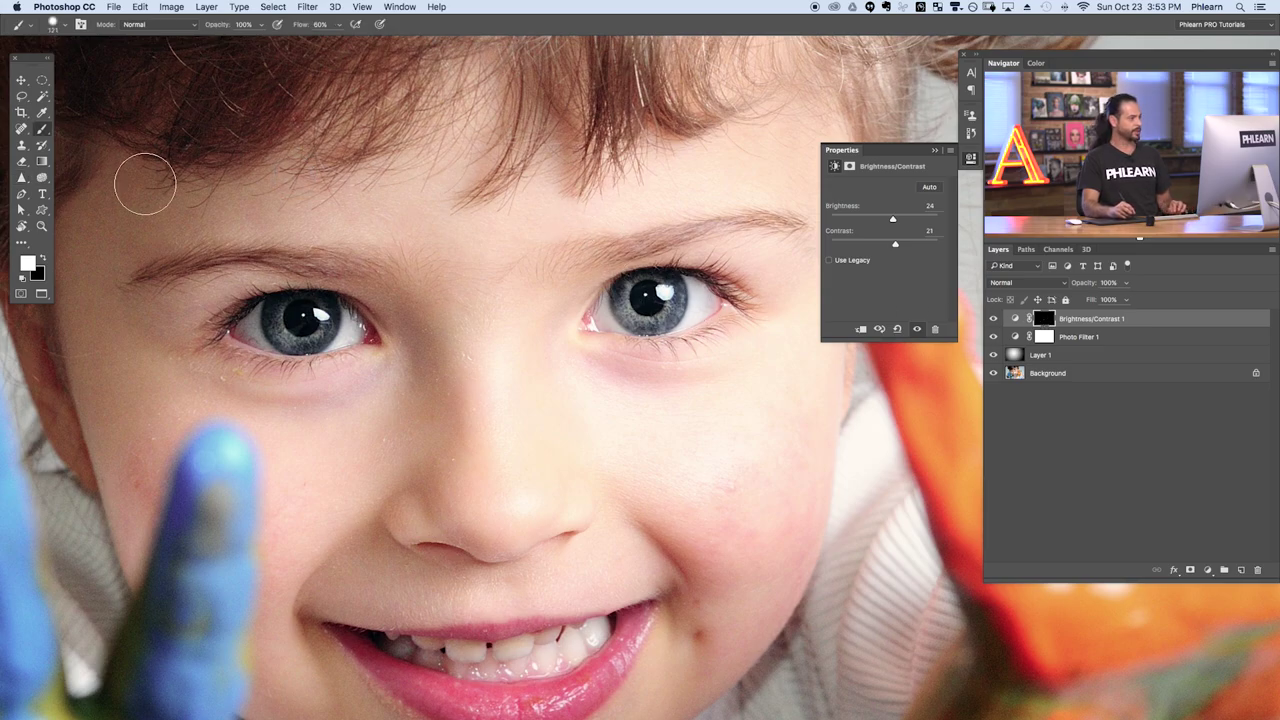
drag(360, 233, 338, 233)
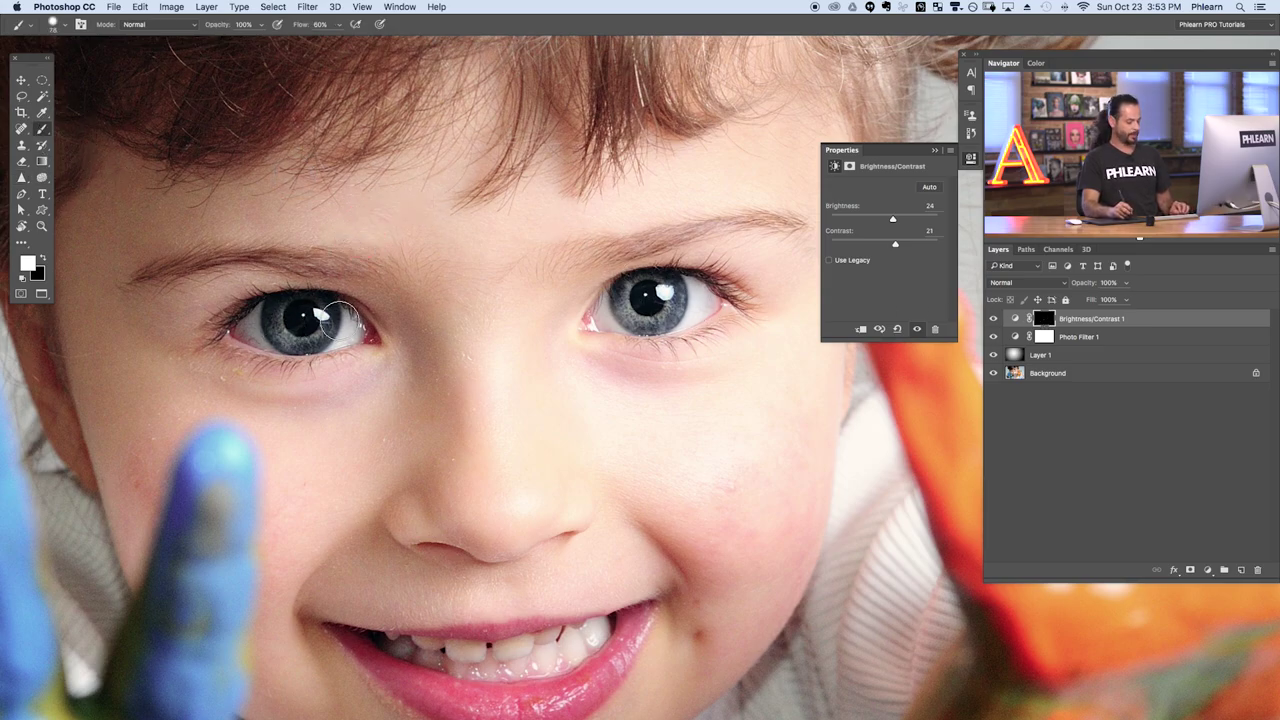
key(shift+7)
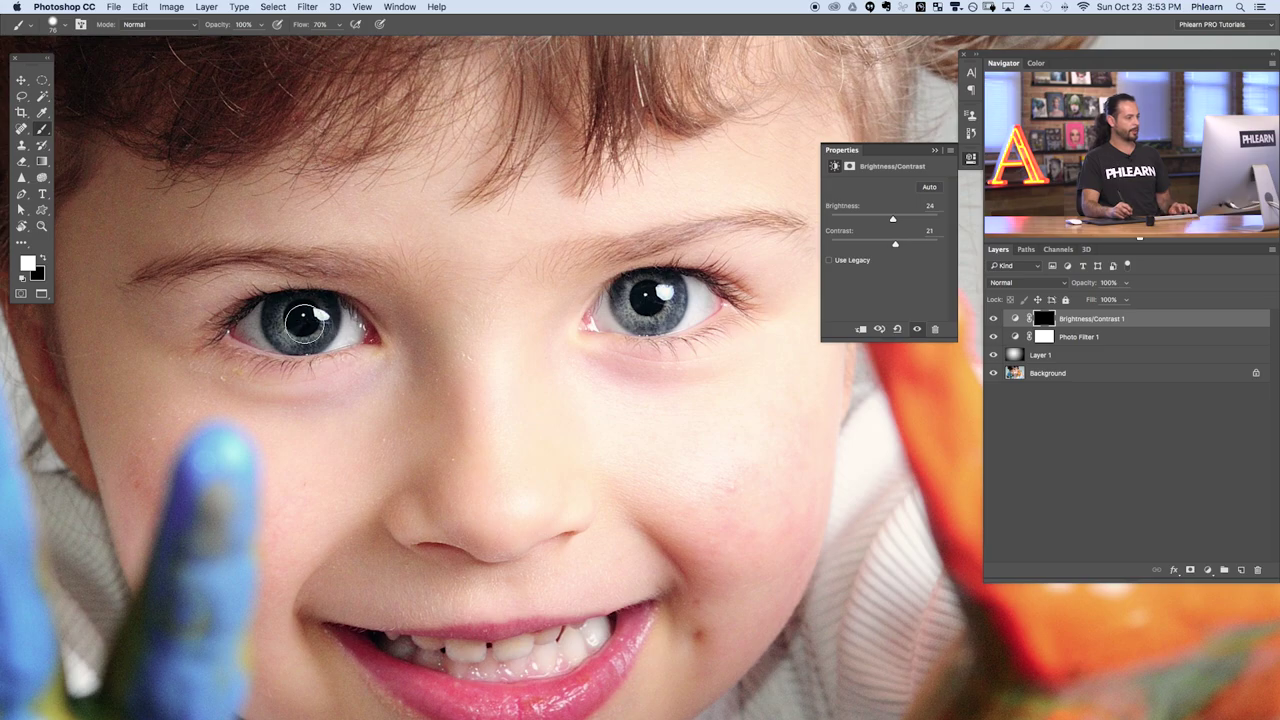
drag(288, 320, 310, 324)
mouse_move(645, 295)
mouse_down()
mouse_move(712, 304)
mouse_move(642, 288)
mouse_up()
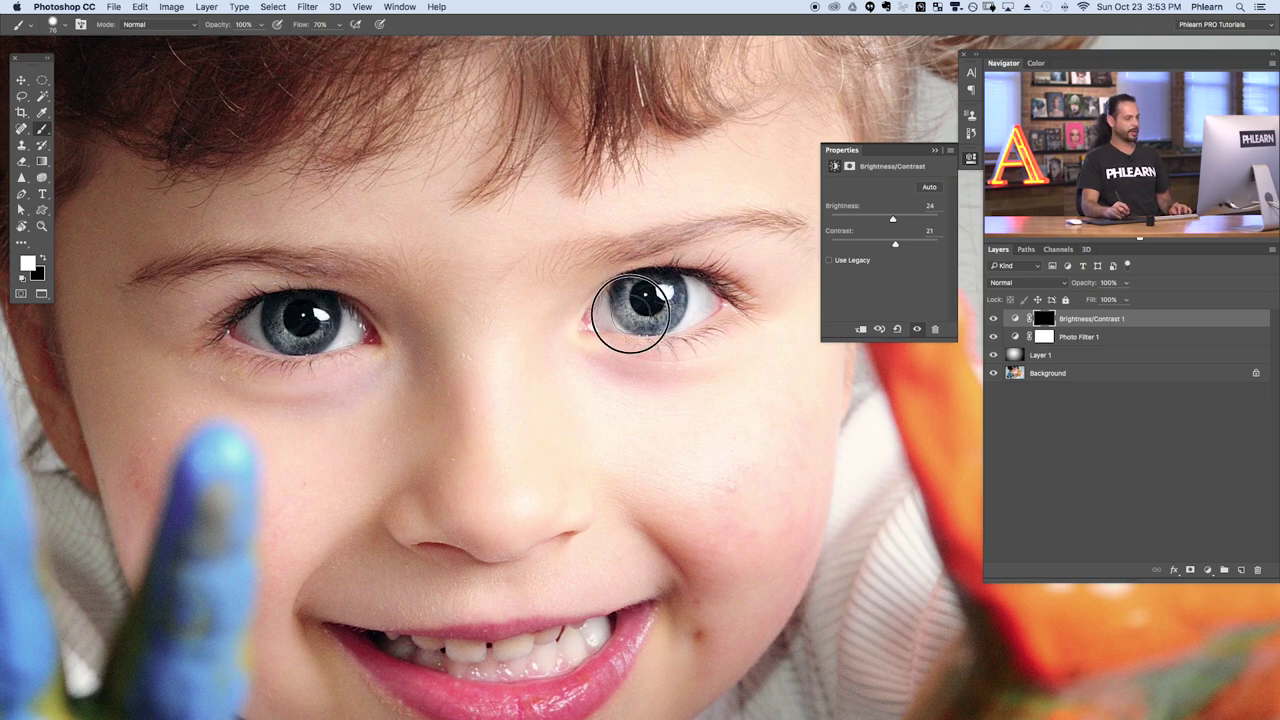
Mask out stray brightening around the right eye's outer edge, corner and underside.
key(x)
drag(714, 283, 702, 310)
click(993, 318)
click(993, 318)
click(993, 318)
click(993, 318)
click(993, 318)
click(993, 318)
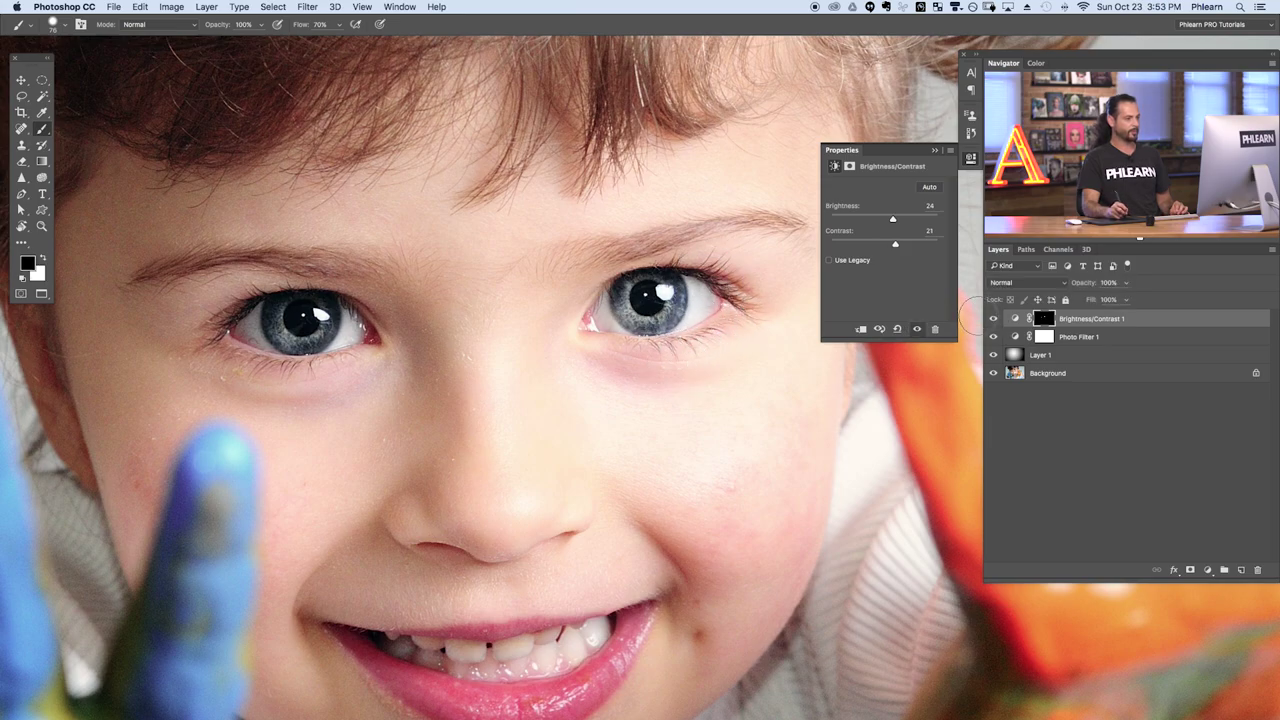
mouse_move(600, 340)
mouse_down()
mouse_move(626, 354)
mouse_move(620, 335)
mouse_up()
drag(687, 271, 703, 277)
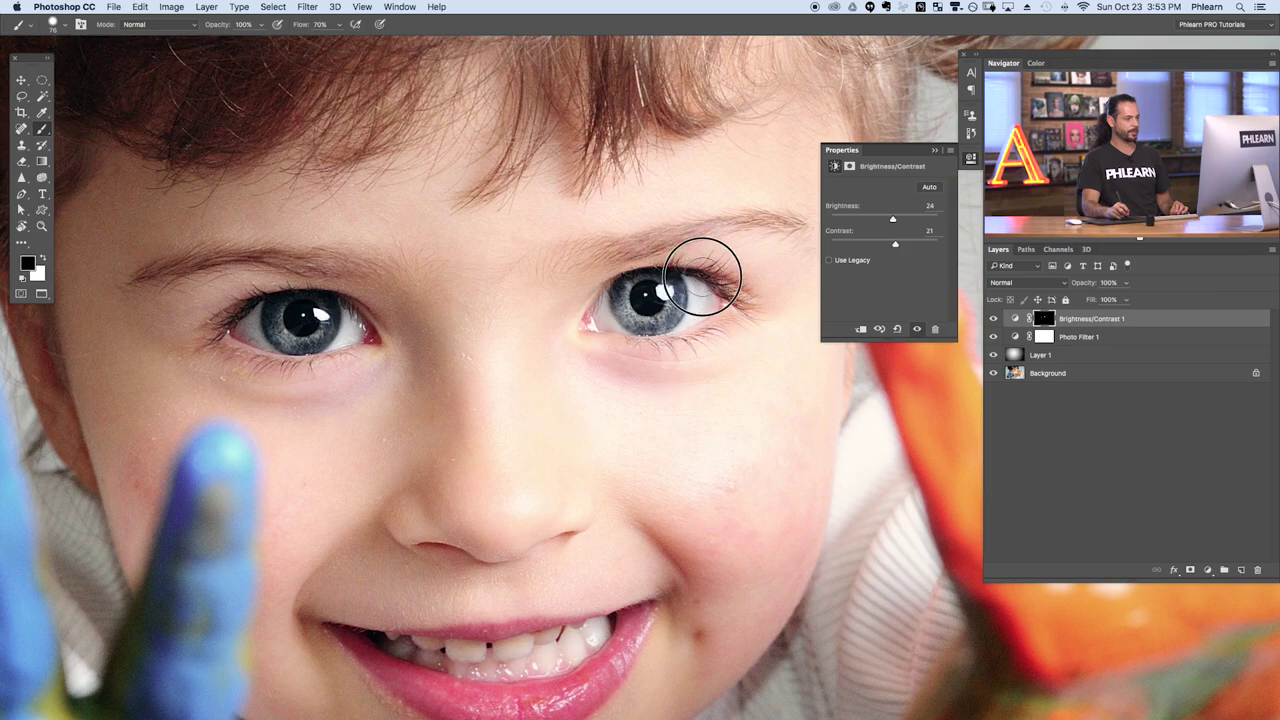
Remove the brightened band between the eyebrows and brighten the left iris further.
key(x)
mouse_move(540, 242)
mouse_down()
mouse_move(418, 284)
mouse_move(514, 286)
mouse_move(471, 320)
mouse_up()
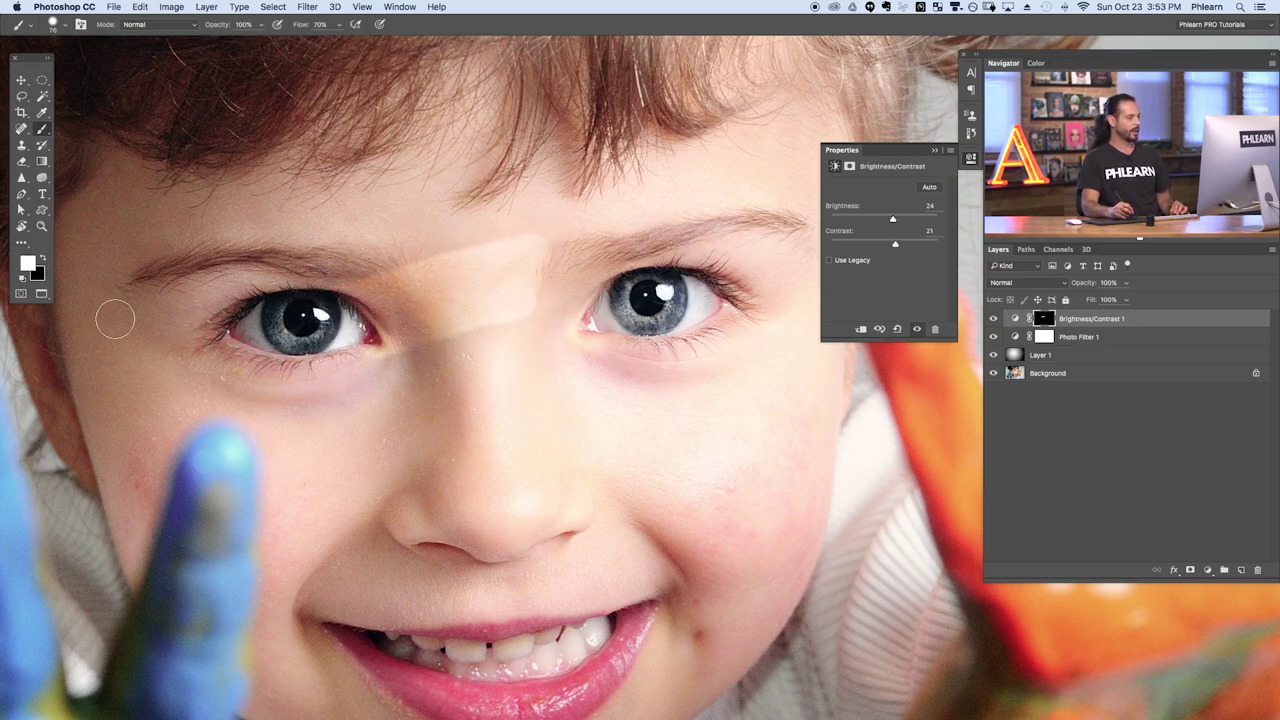
click(43, 262)
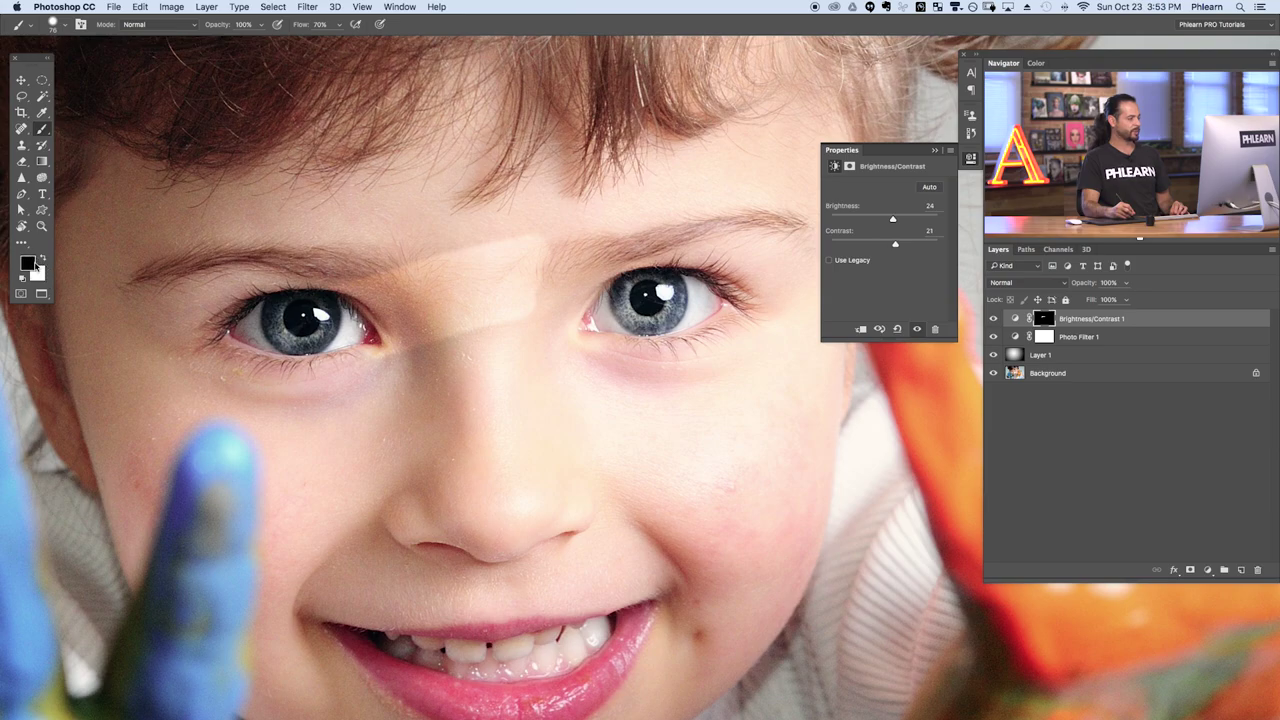
mouse_move(482, 276)
mouse_down()
mouse_move(497, 320)
mouse_move(537, 266)
mouse_move(473, 332)
mouse_move(363, 249)
mouse_move(331, 254)
mouse_move(368, 289)
mouse_move(337, 374)
mouse_move(391, 311)
mouse_move(414, 366)
mouse_move(532, 375)
mouse_up()
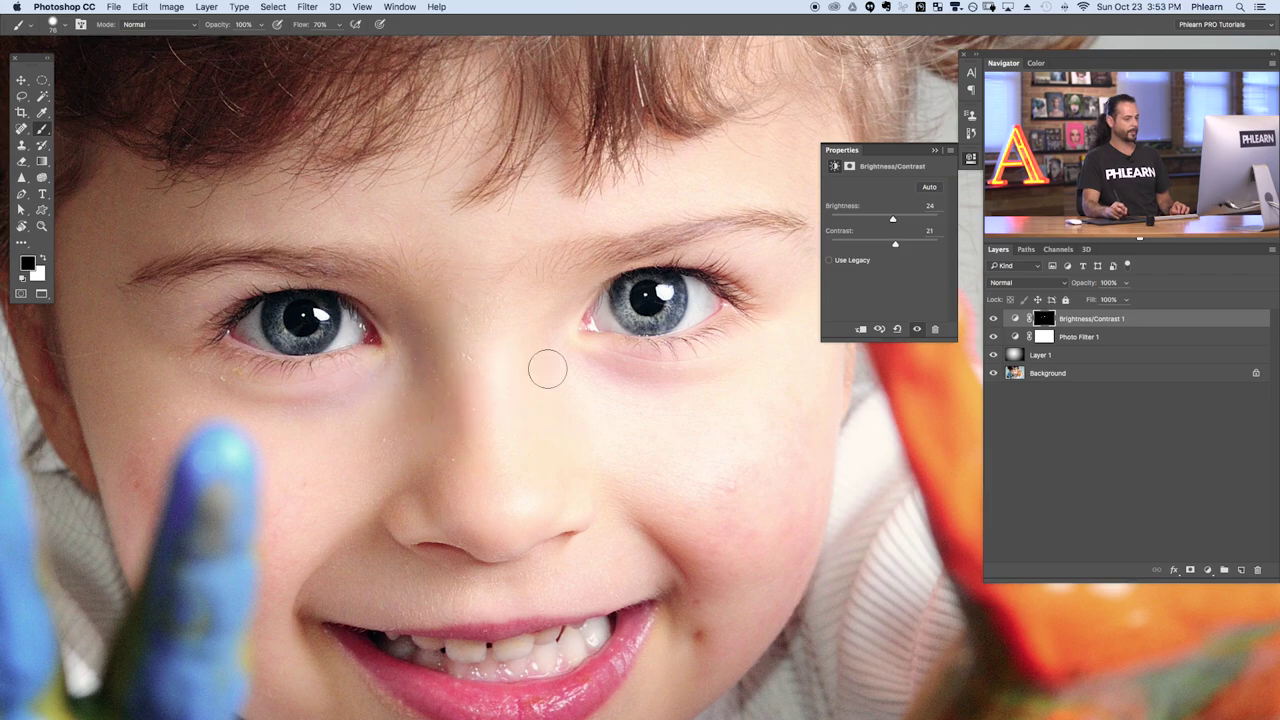
click(993, 318)
click(993, 318)
click(993, 318)
click(993, 318)
click(993, 318)
click(993, 318)
key(x)
drag(292, 313, 340, 318)
key(x)
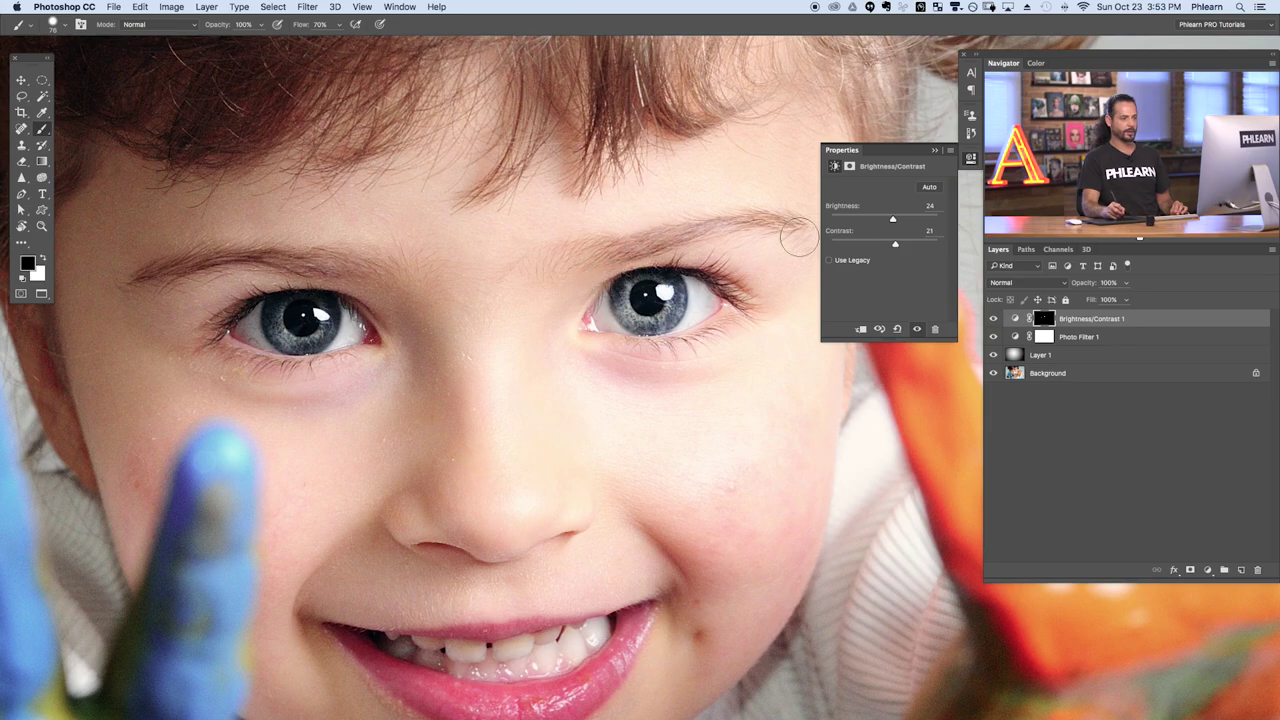
Start a new Vibrance adjustment layer from Layer > New Adjustment Layer.
click(207, 7)
mouse_move(276, 165)
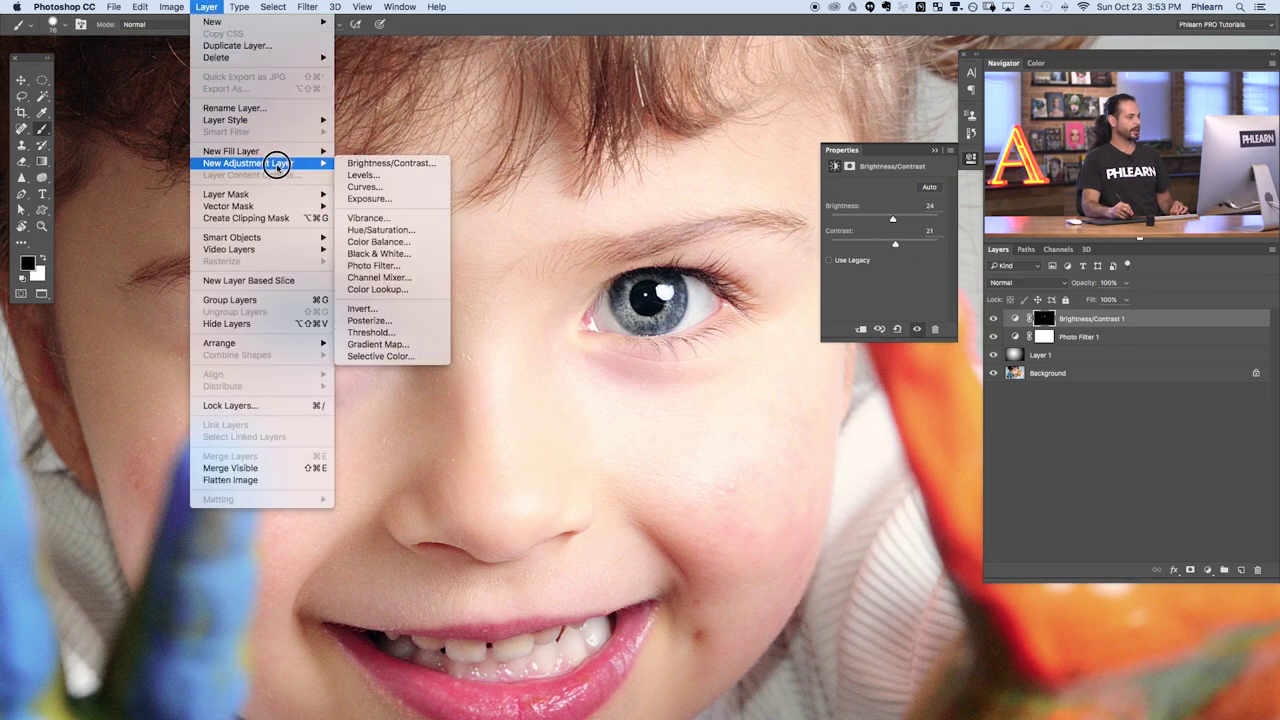
click(410, 217)
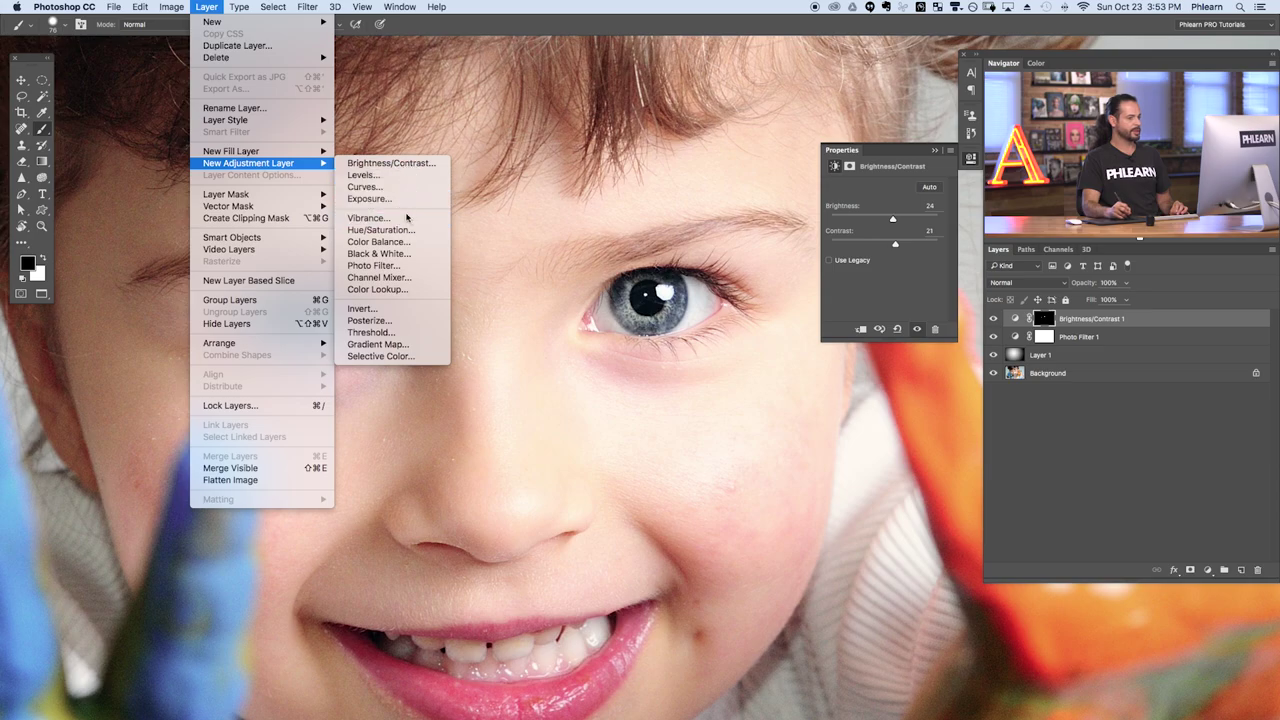
Create Vibrance 1 with Vibrance +43 and Saturation +10, then copy the eye mask onto it.
click(558, 334)
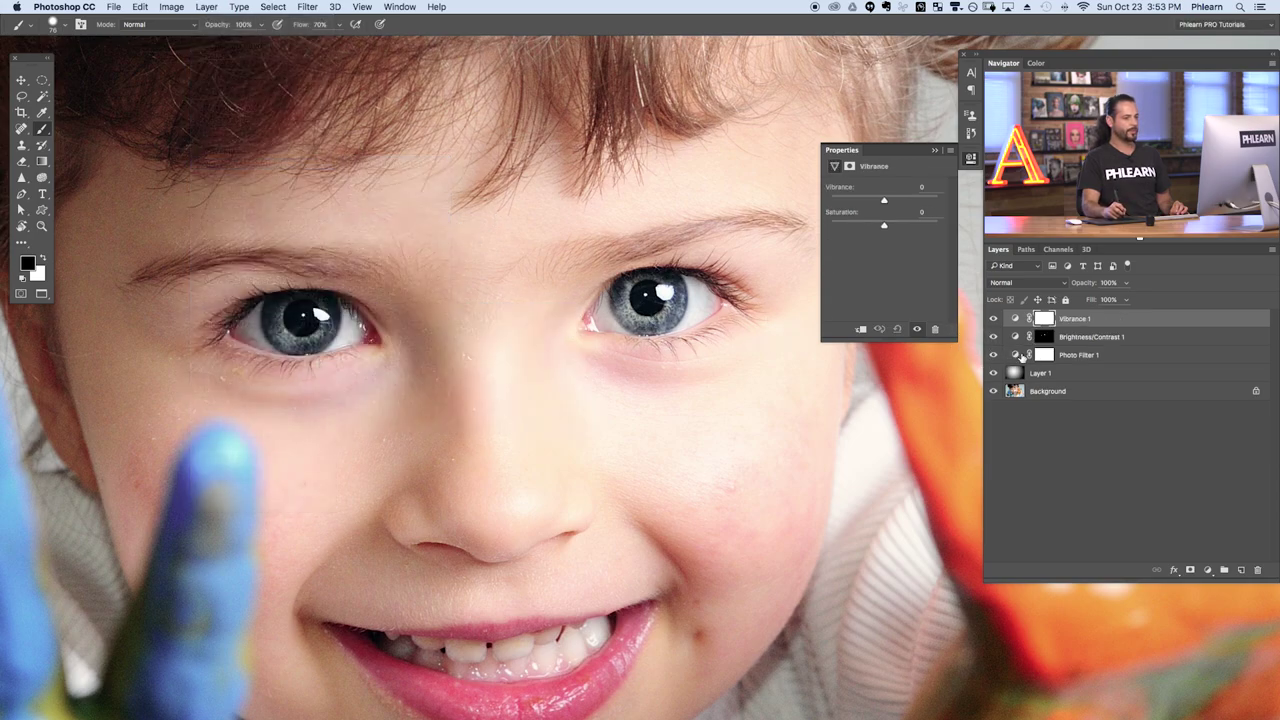
mouse_move(884, 202)
mouse_down()
mouse_move(912, 200)
mouse_move(889, 225)
mouse_up()
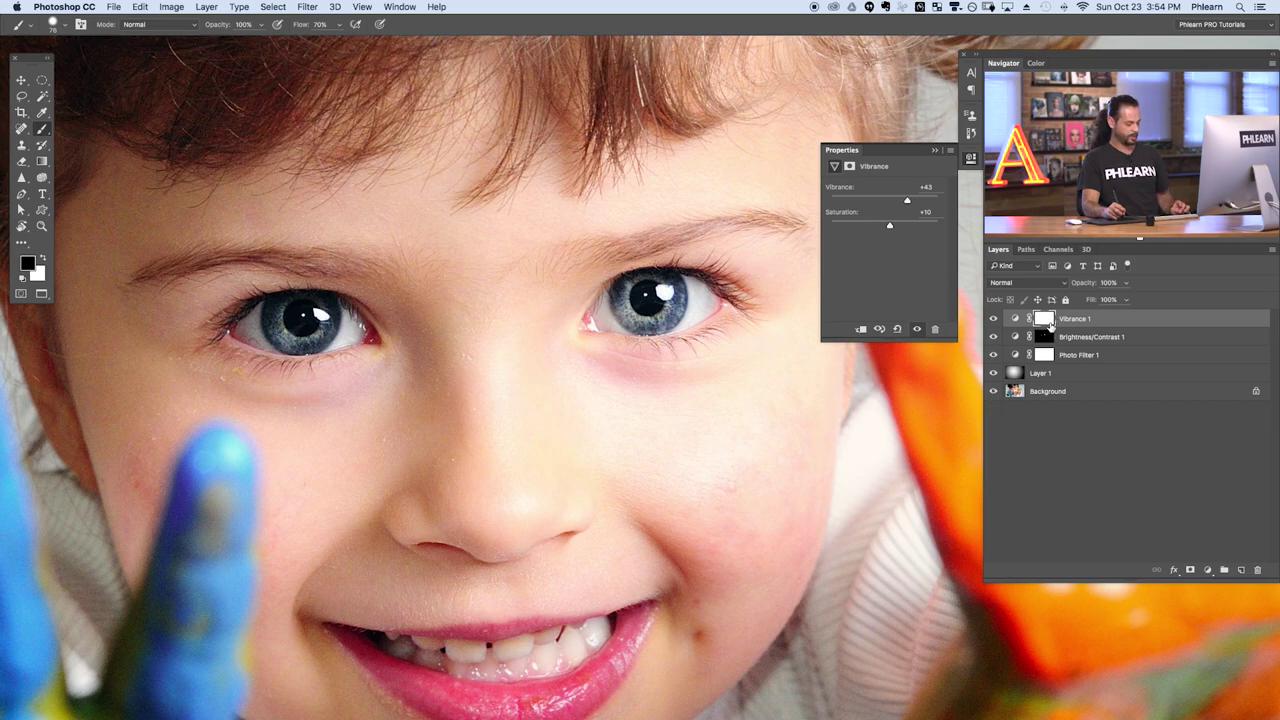
drag(1047, 341, 1047, 320)
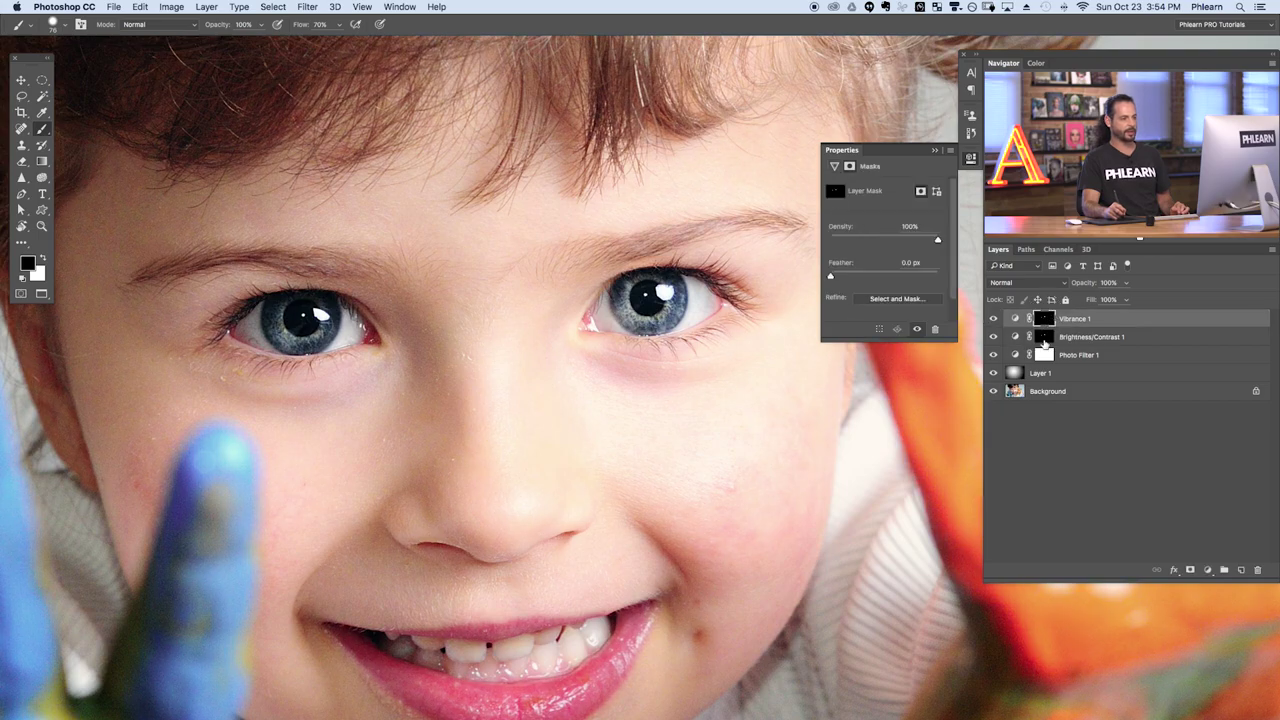
Zoom into the child's right eye and toggle Vibrance 1 to compare the boost.
click(994, 319)
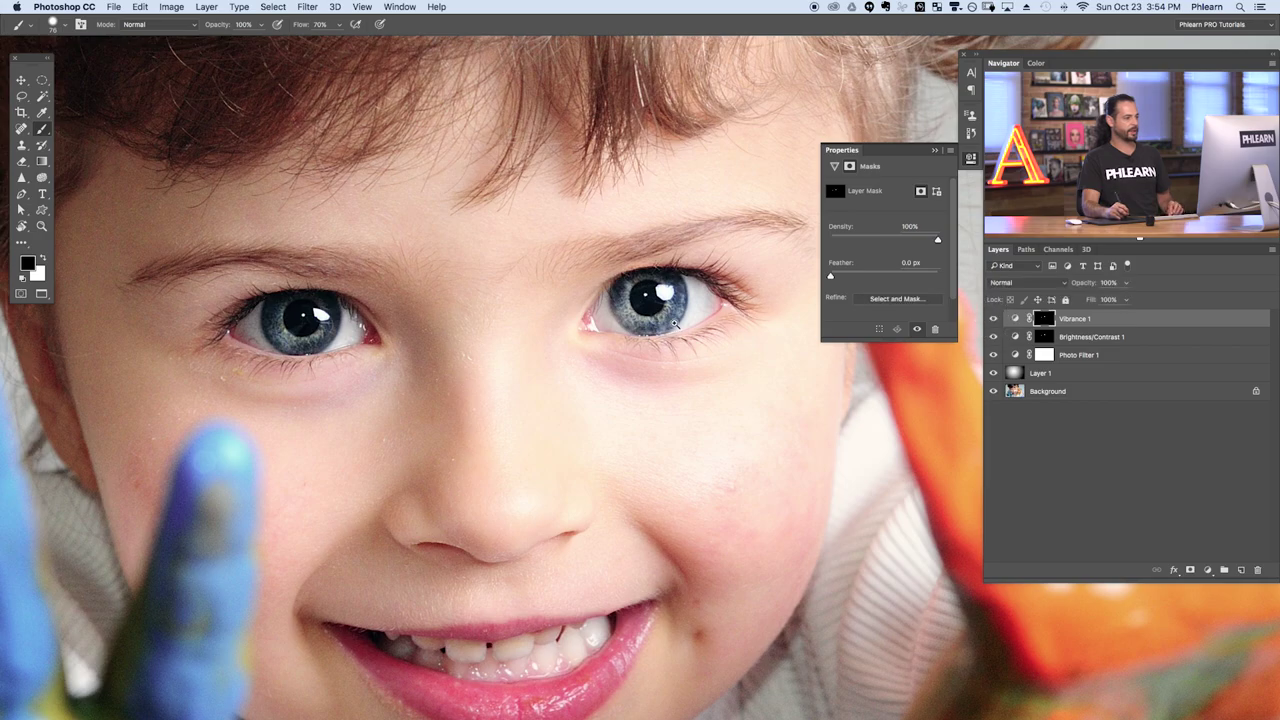
drag(676, 322, 950, 323)
click(994, 319)
click(993, 318)
click(992, 319)
click(992, 319)
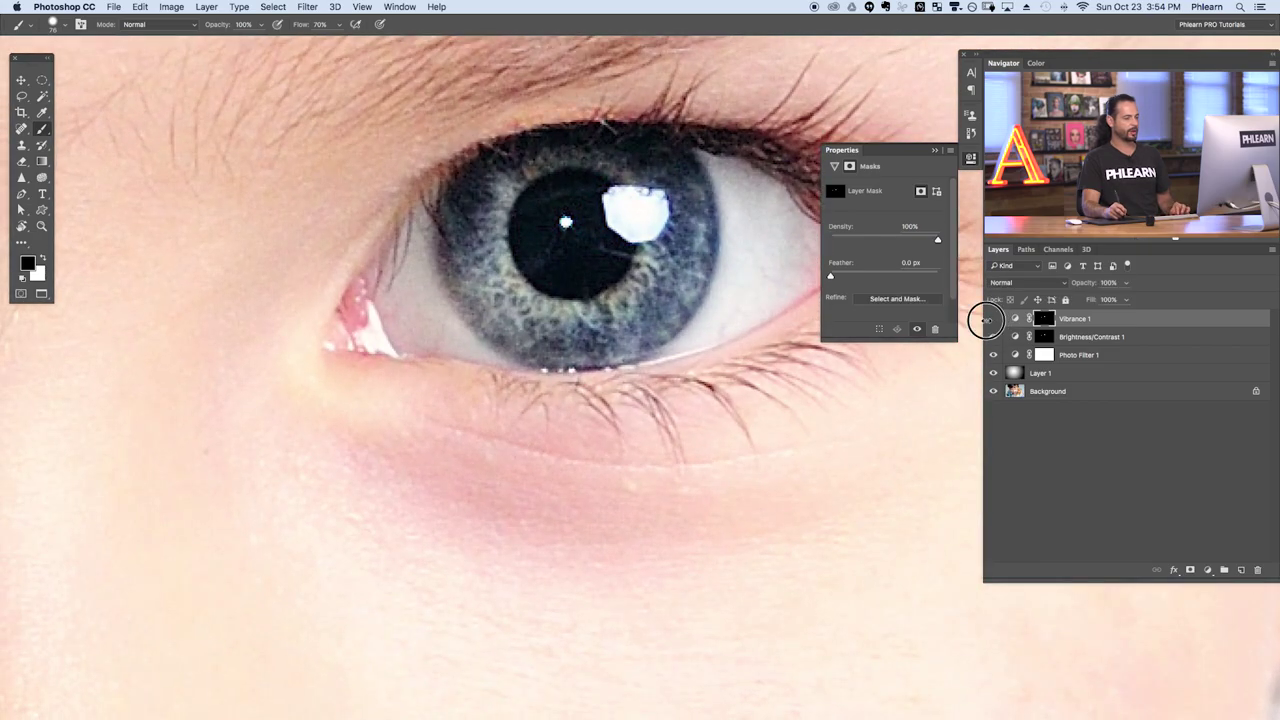
Zoom back out to the whole photo, recheck the vibrance, and add a new empty layer on top.
drag(801, 423, 740, 437)
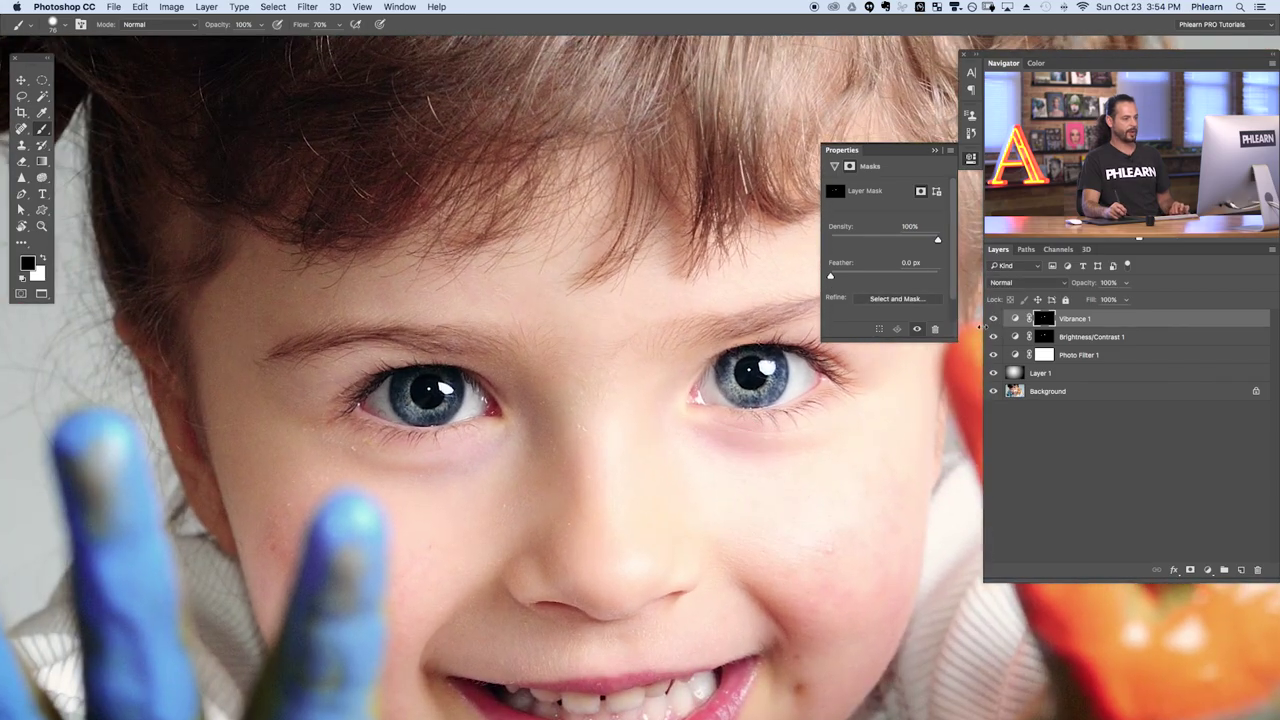
click(993, 318)
click(993, 318)
drag(849, 414, 629, 374)
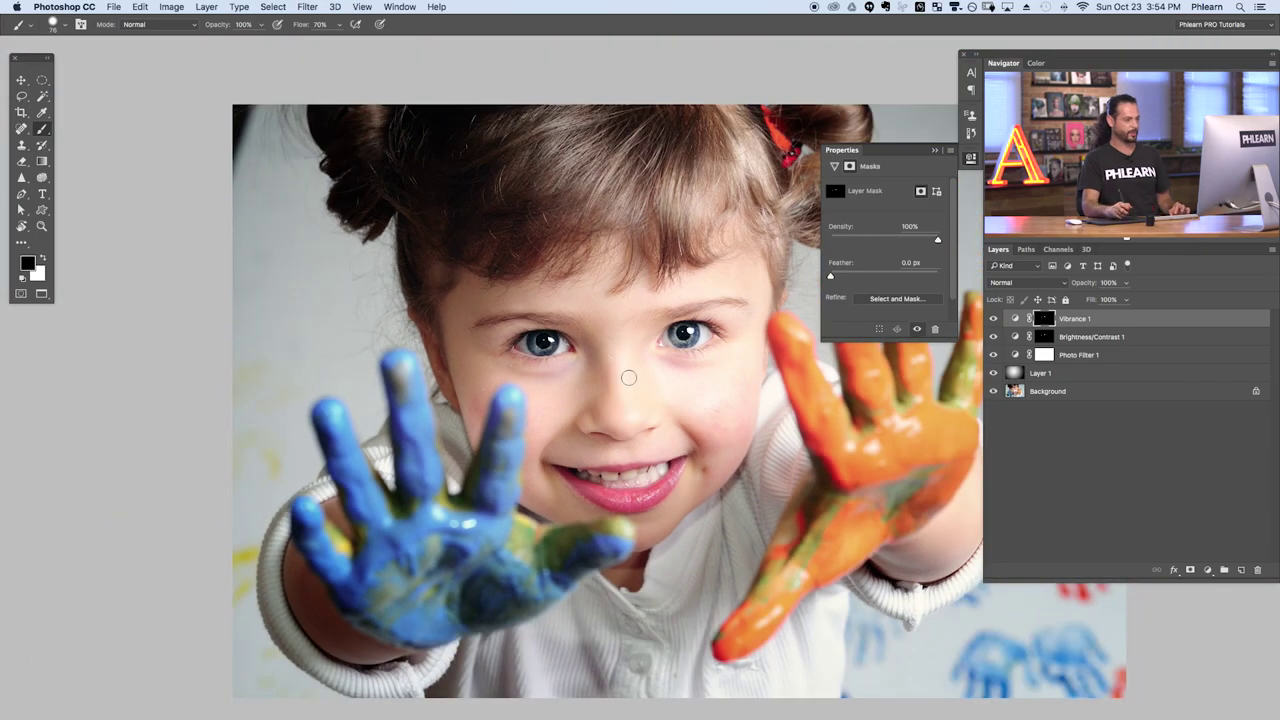
drag(726, 443, 619, 407)
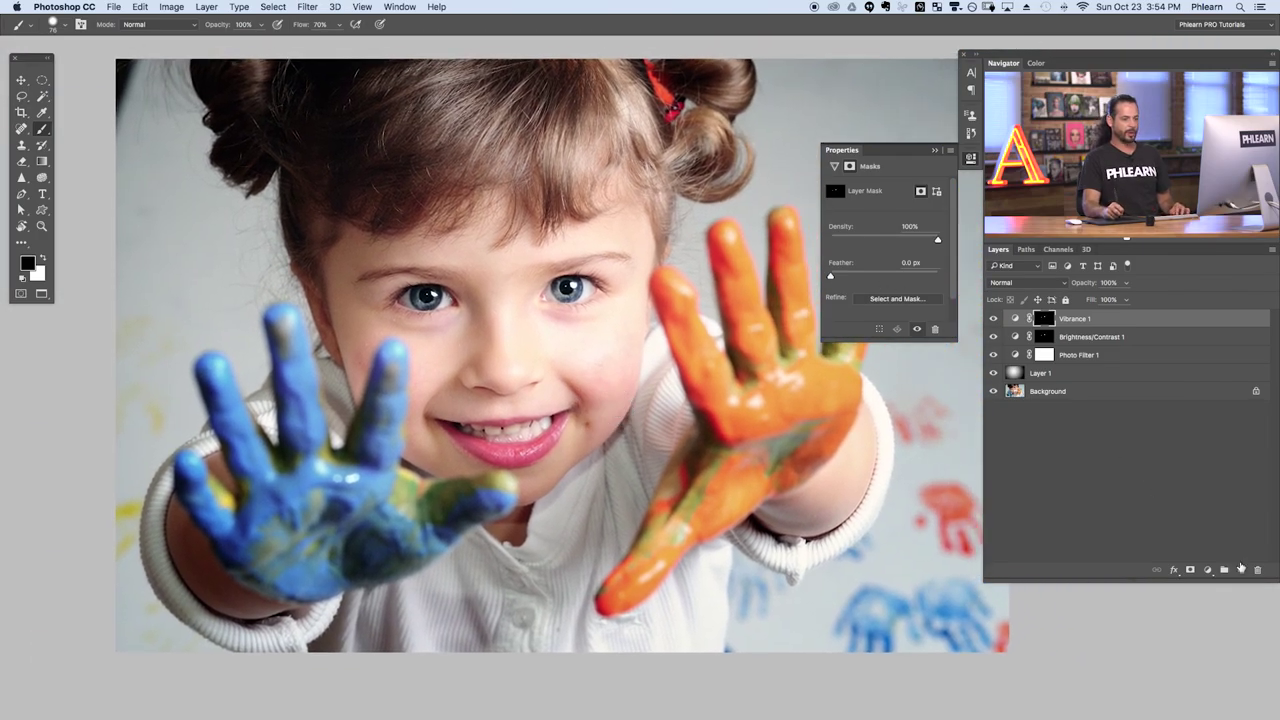
click(1240, 570)
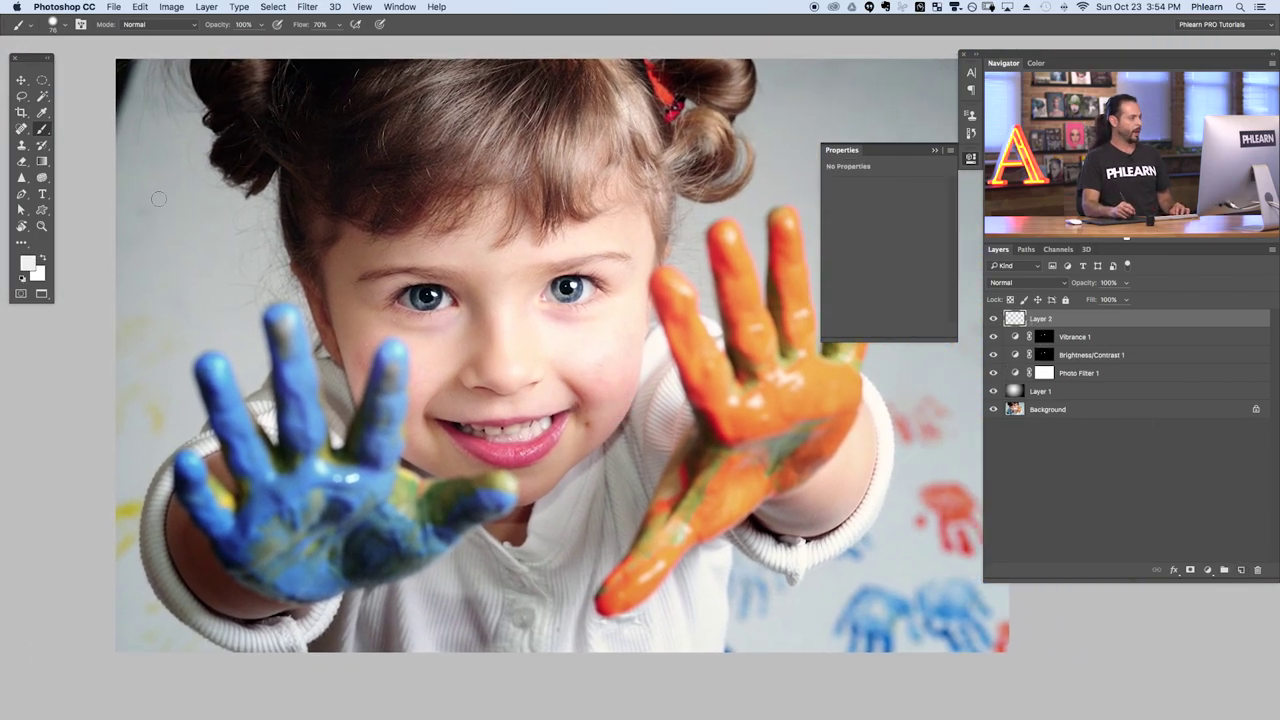
Choose the Sharpen Tool from the Blur/Sharpen flyout in the toolbar.
click(22, 178)
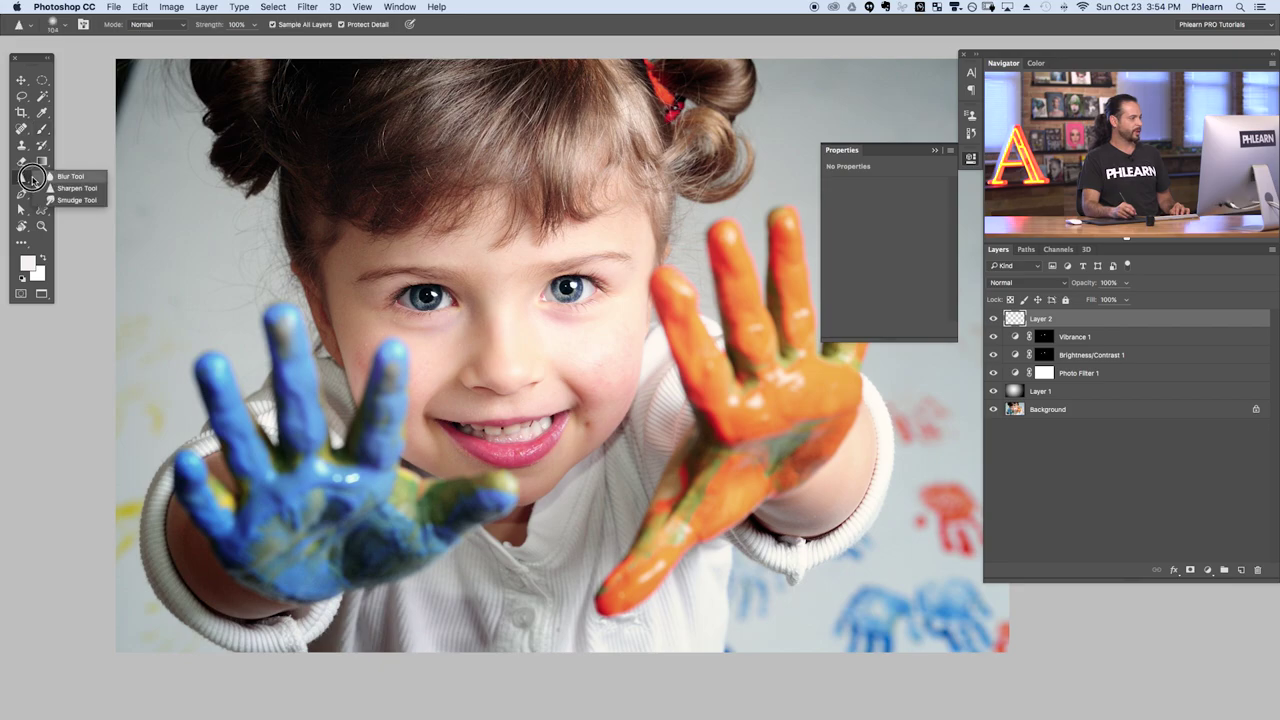
click(82, 192)
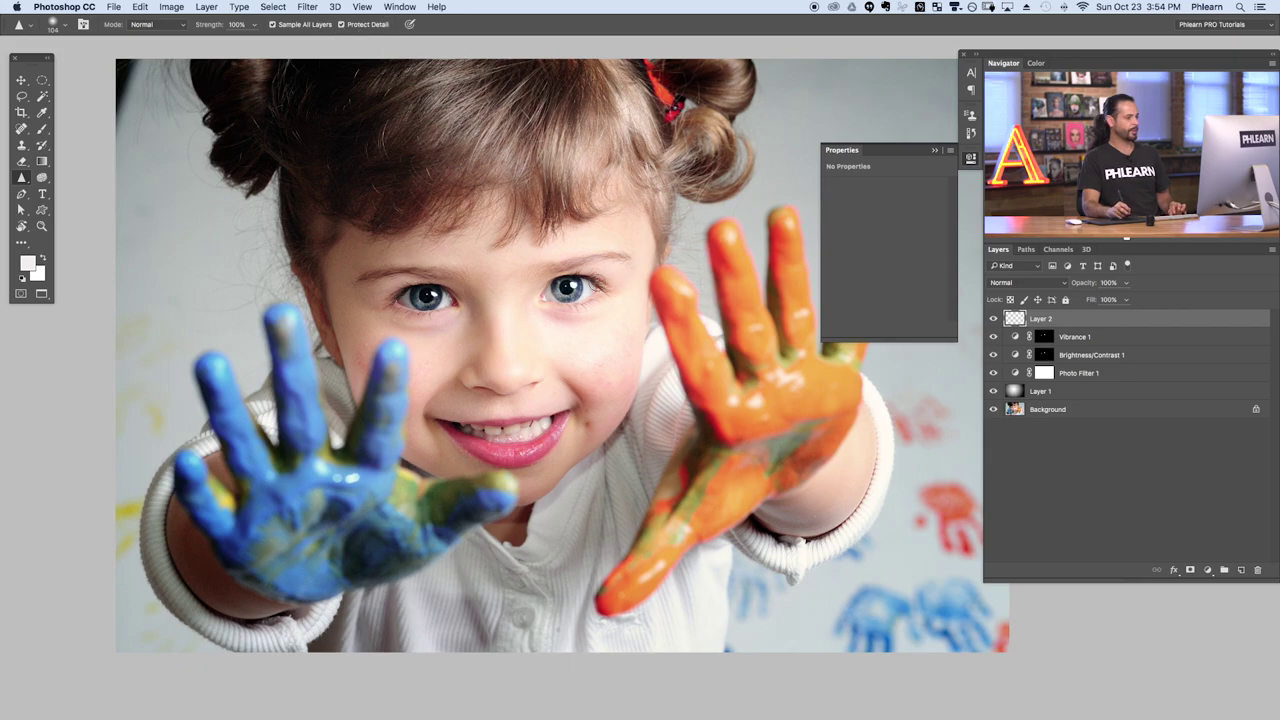
Sharpen both irises on Layer 2, undoing the stray stroke on the orange hand.
drag(570, 290, 572, 288)
drag(433, 302, 434, 309)
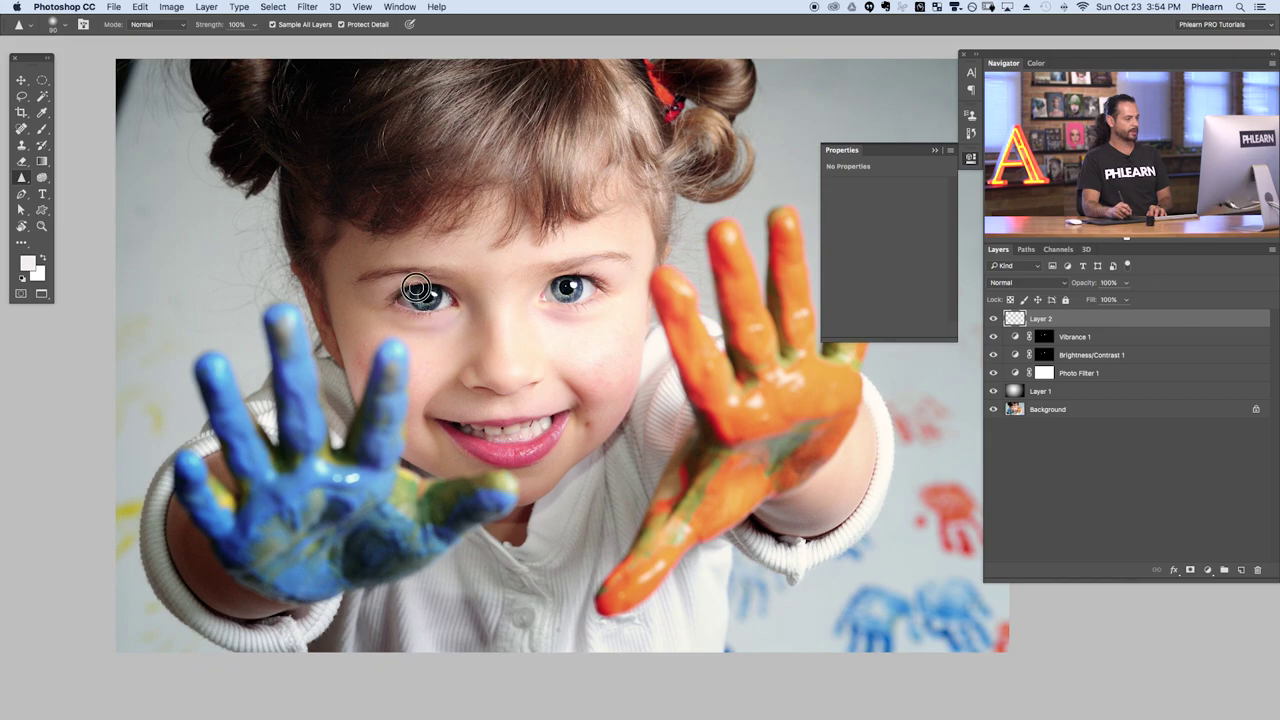
mouse_move(584, 284)
mouse_down()
mouse_move(563, 274)
mouse_move(546, 297)
mouse_move(571, 309)
mouse_move(583, 283)
mouse_up()
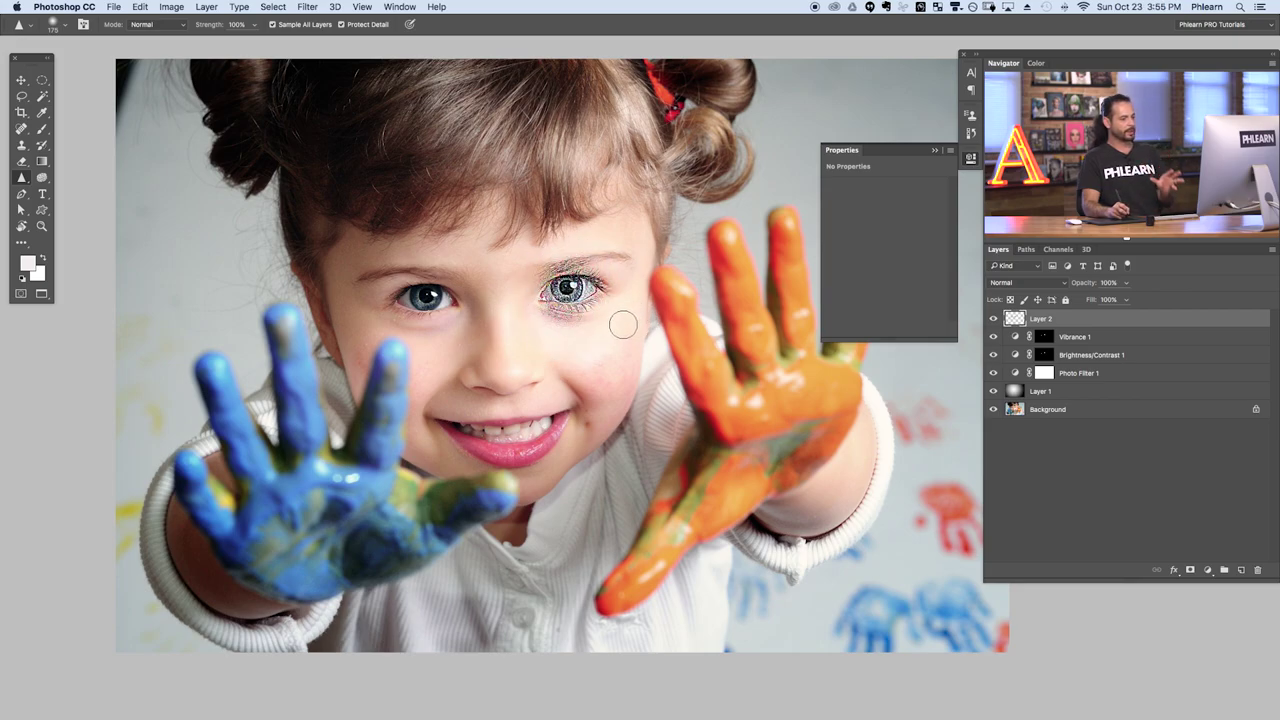
mouse_move(757, 369)
mouse_down()
mouse_move(723, 439)
mouse_move(762, 332)
mouse_move(710, 460)
mouse_up()
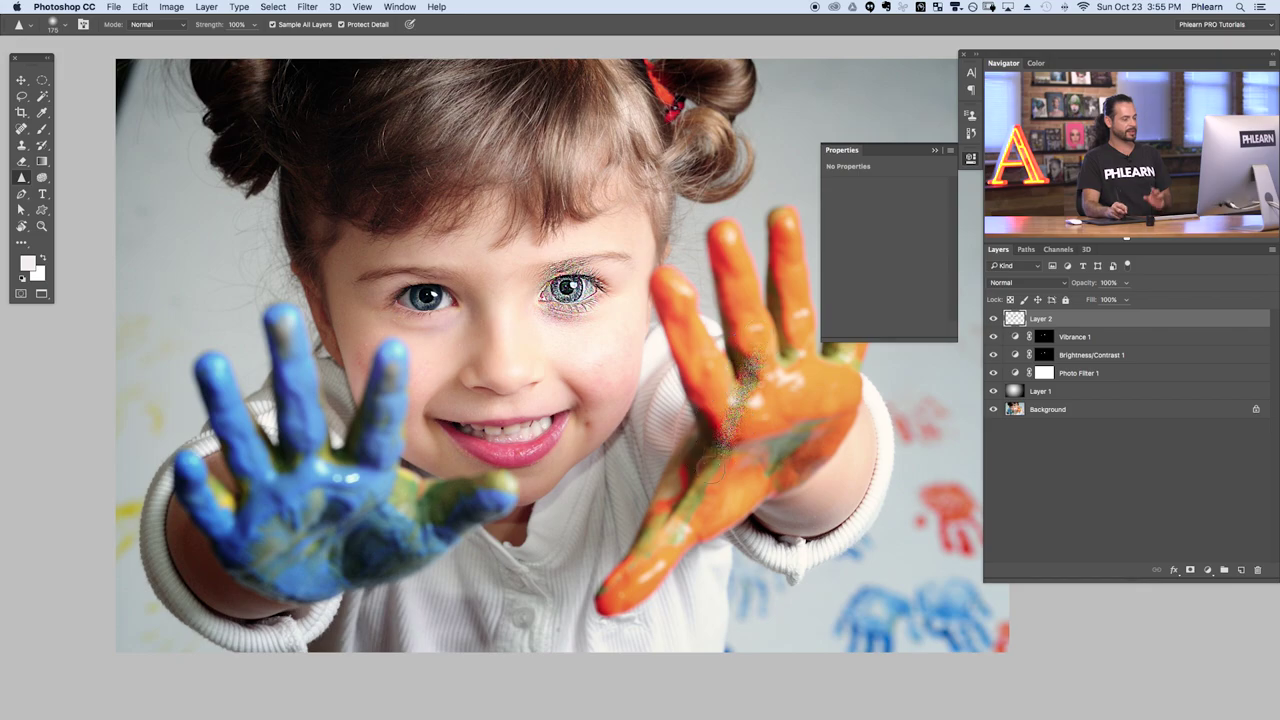
key(super+alt+z)
key(super+alt+z)
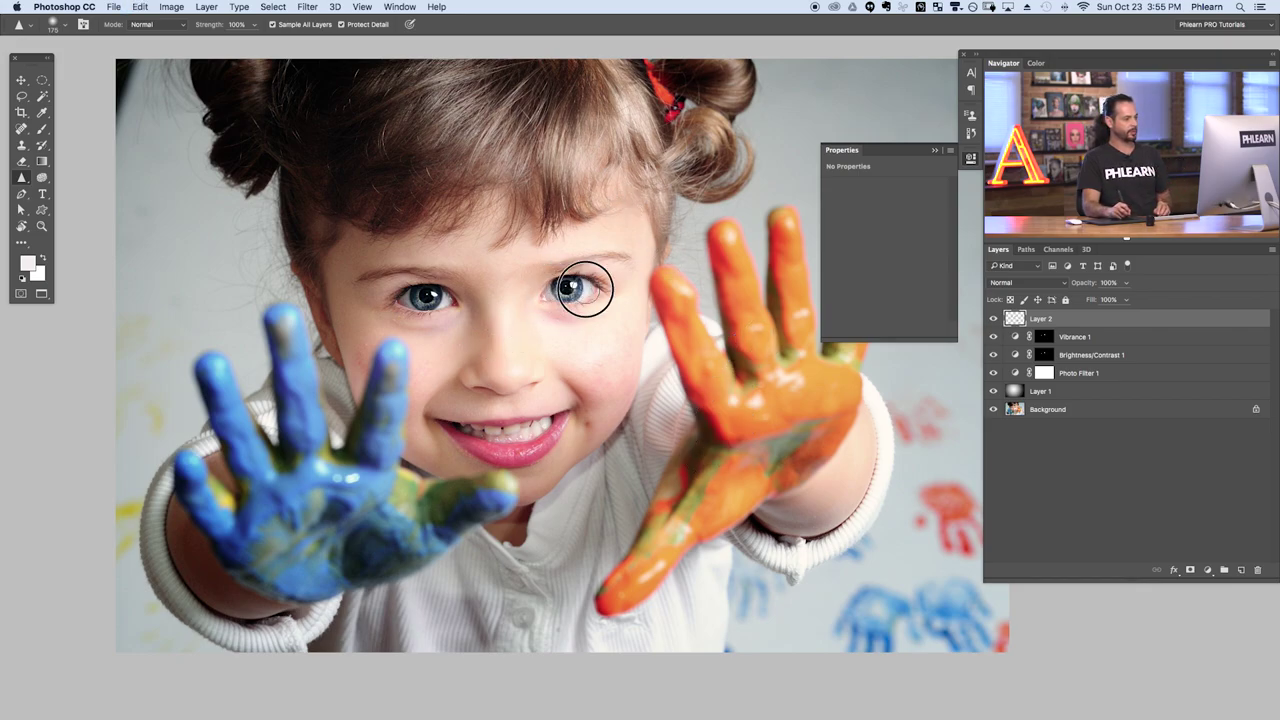
mouse_move(420, 312)
mouse_down()
mouse_move(402, 287)
mouse_move(405, 304)
mouse_move(449, 314)
mouse_up()
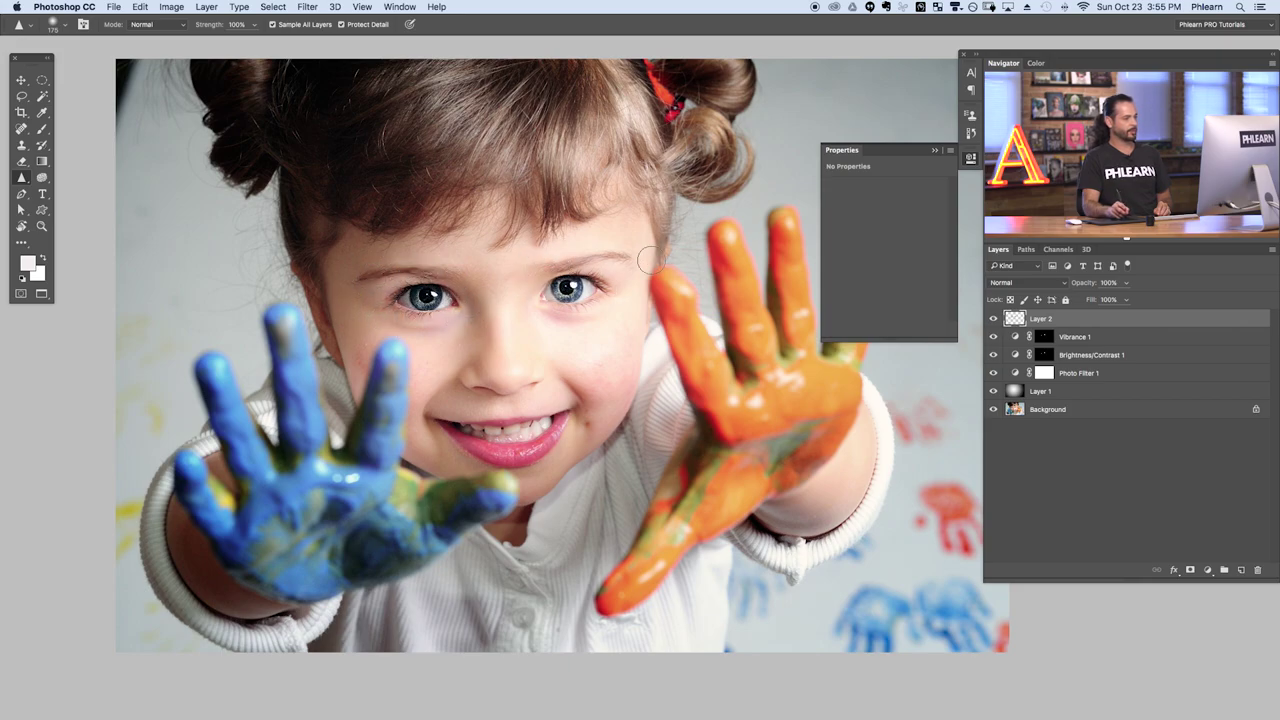
Zoom into the face and toggle Layer 2 to compare the sharpened irises before and after.
click(995, 320)
click(995, 320)
click(995, 320)
click(995, 320)
drag(600, 323, 970, 356)
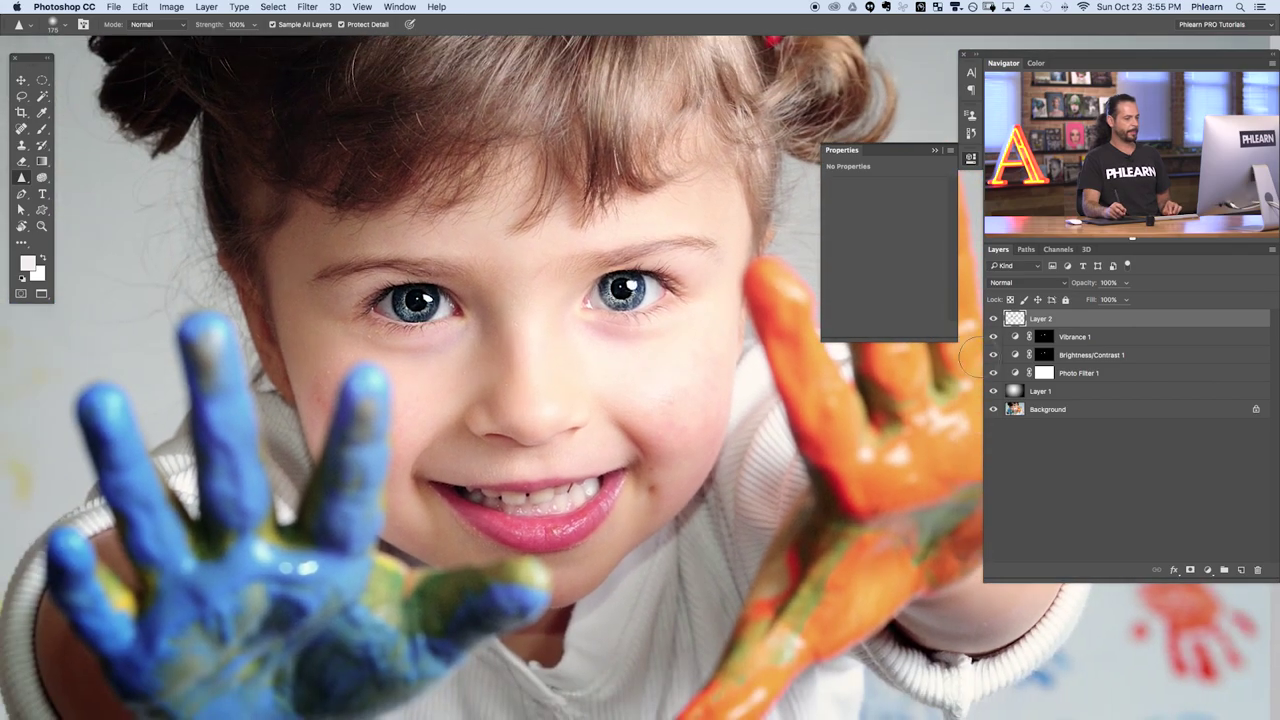
click(993, 319)
click(990, 321)
click(990, 321)
click(990, 321)
drag(930, 370, 836, 398)
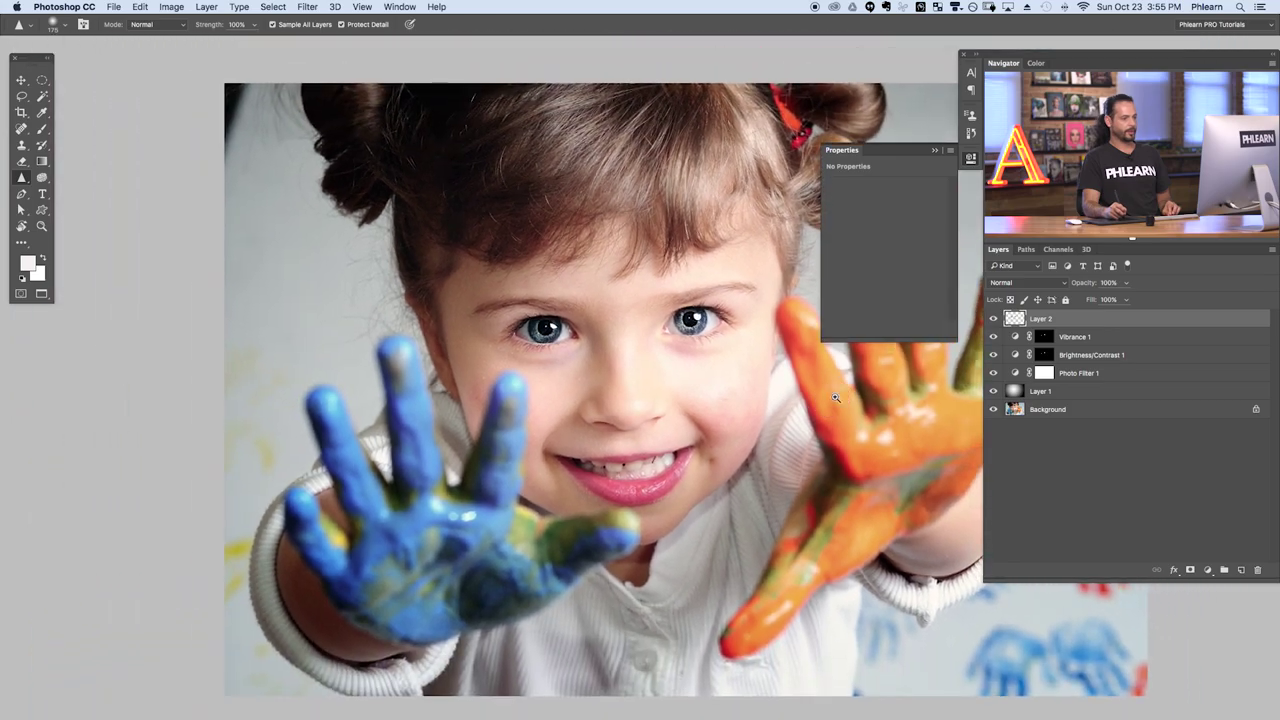
mouse_move(993, 319)
mouse_down()
mouse_move(991, 358)
mouse_move(992, 318)
mouse_up()
scroll(794, 428, right, 5)
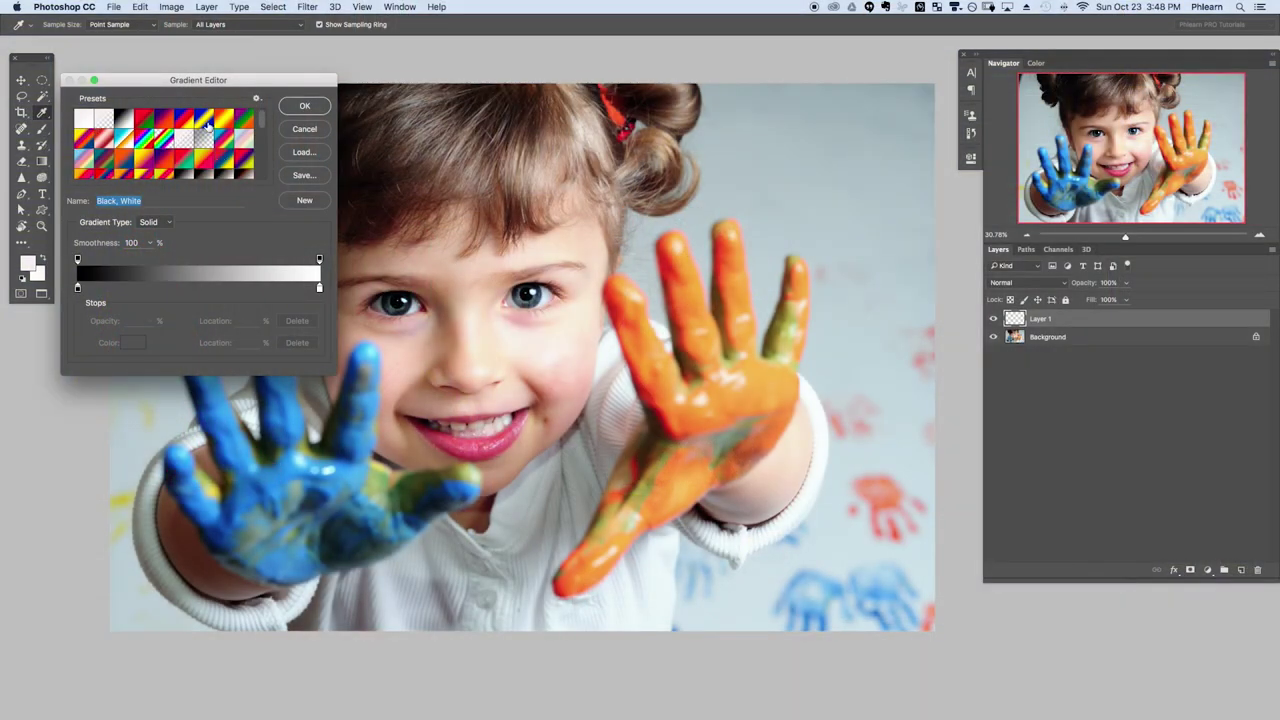
Draw a Black, White radial gradient on Layer 1 and blend it as Soft Light at 55%.
click(207, 122)
click(184, 166)
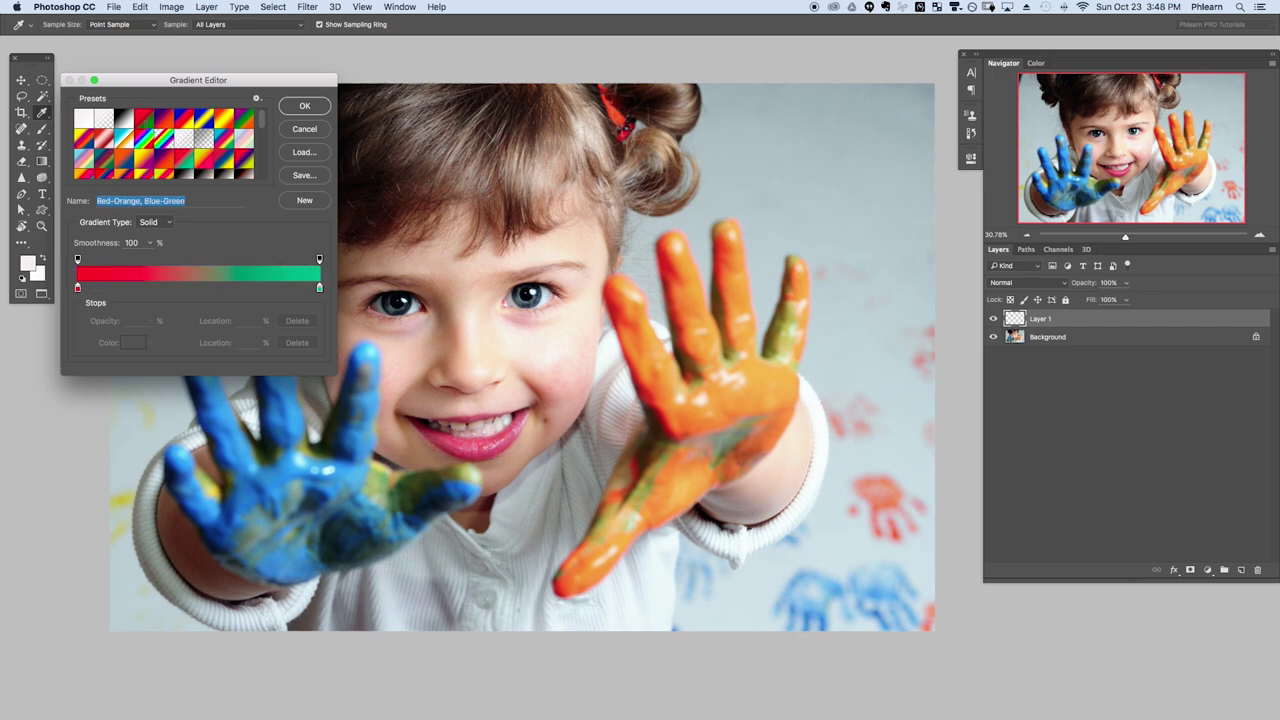
click(124, 120)
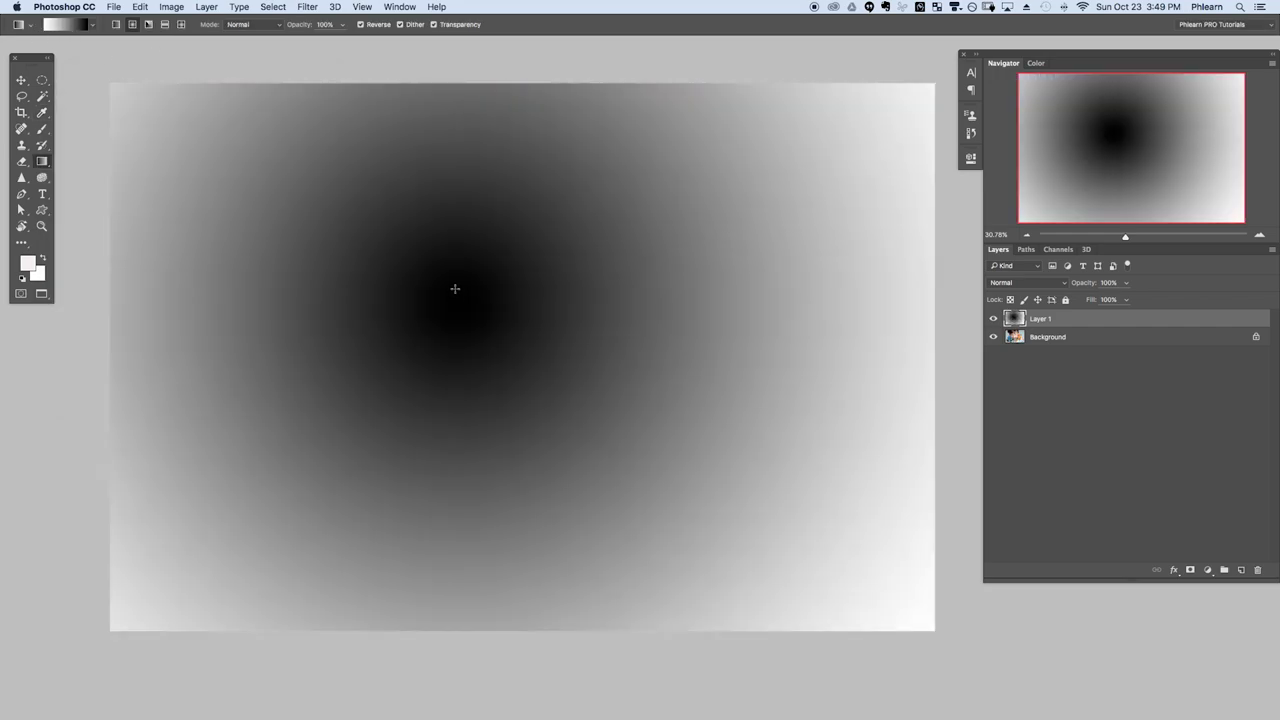
drag(455, 289, 891, 621)
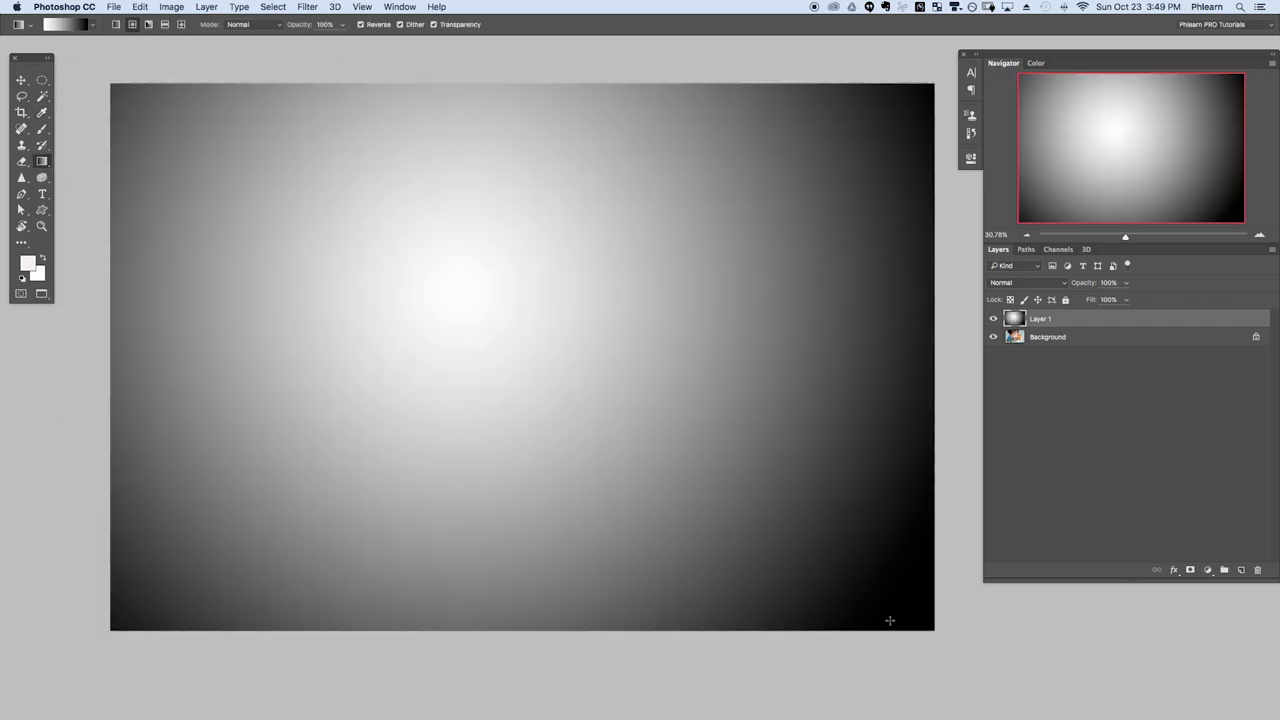
click(1027, 282)
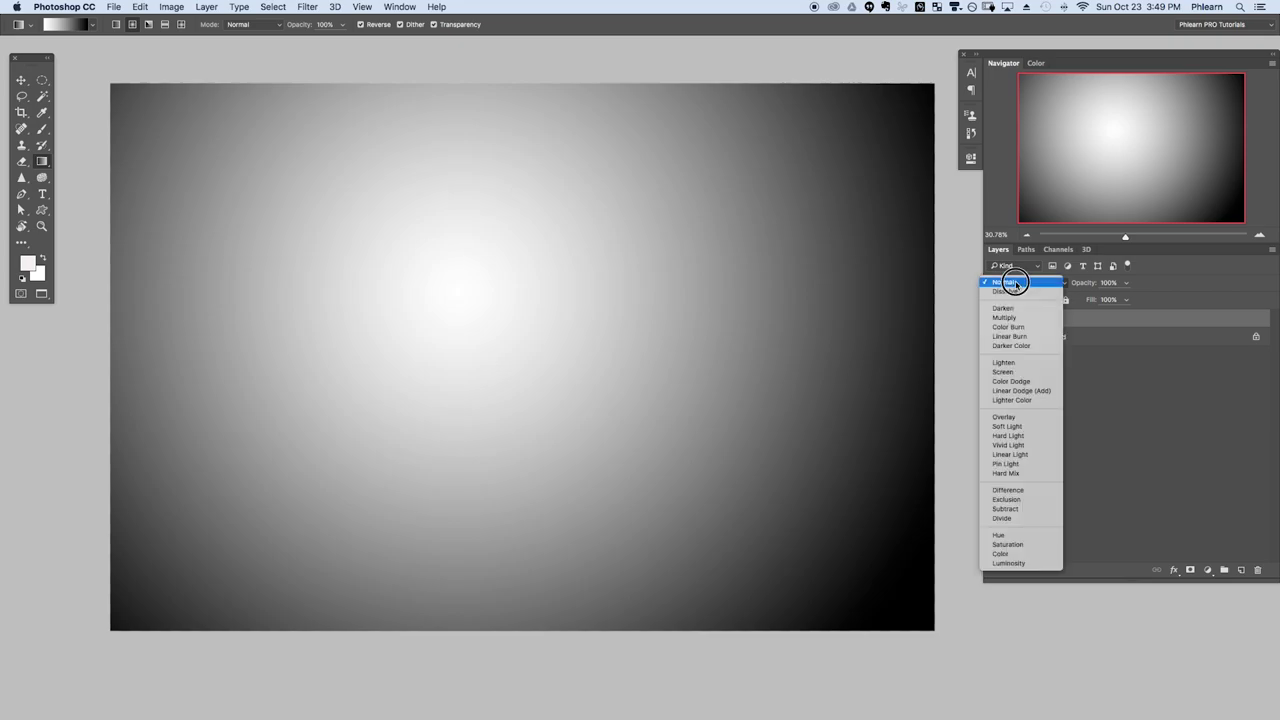
click(1029, 429)
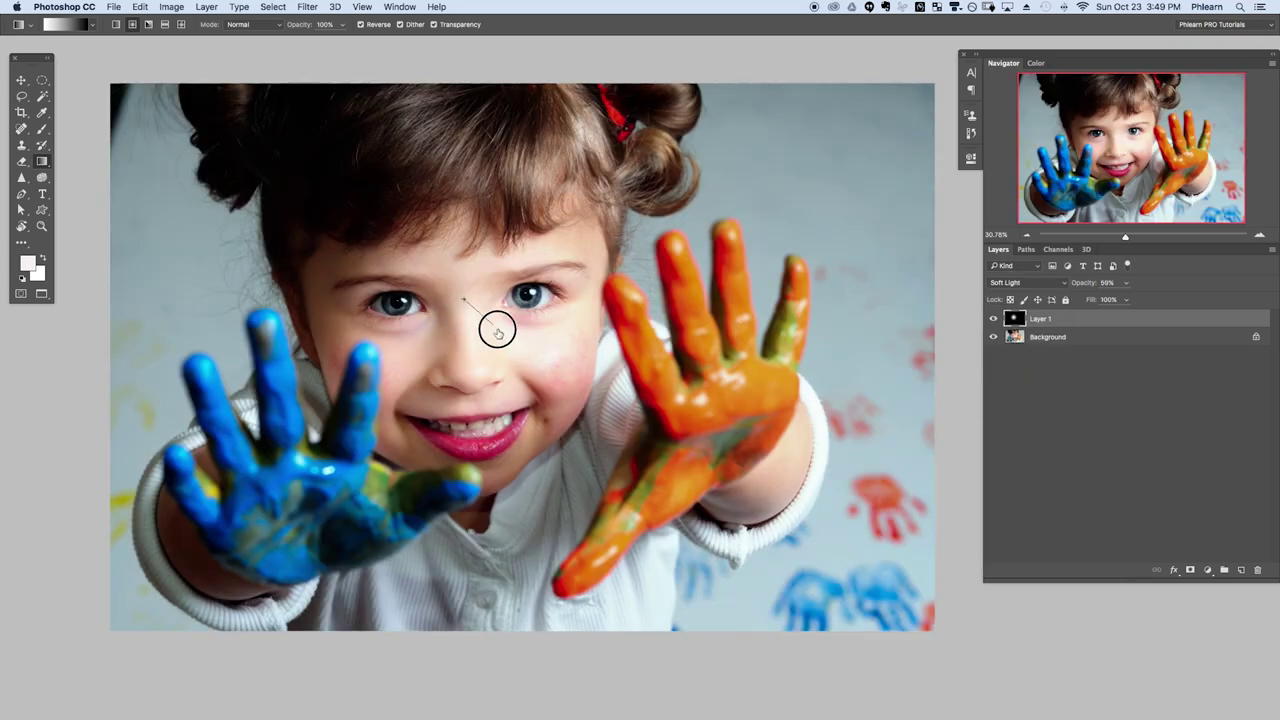
drag(497, 330, 858, 627)
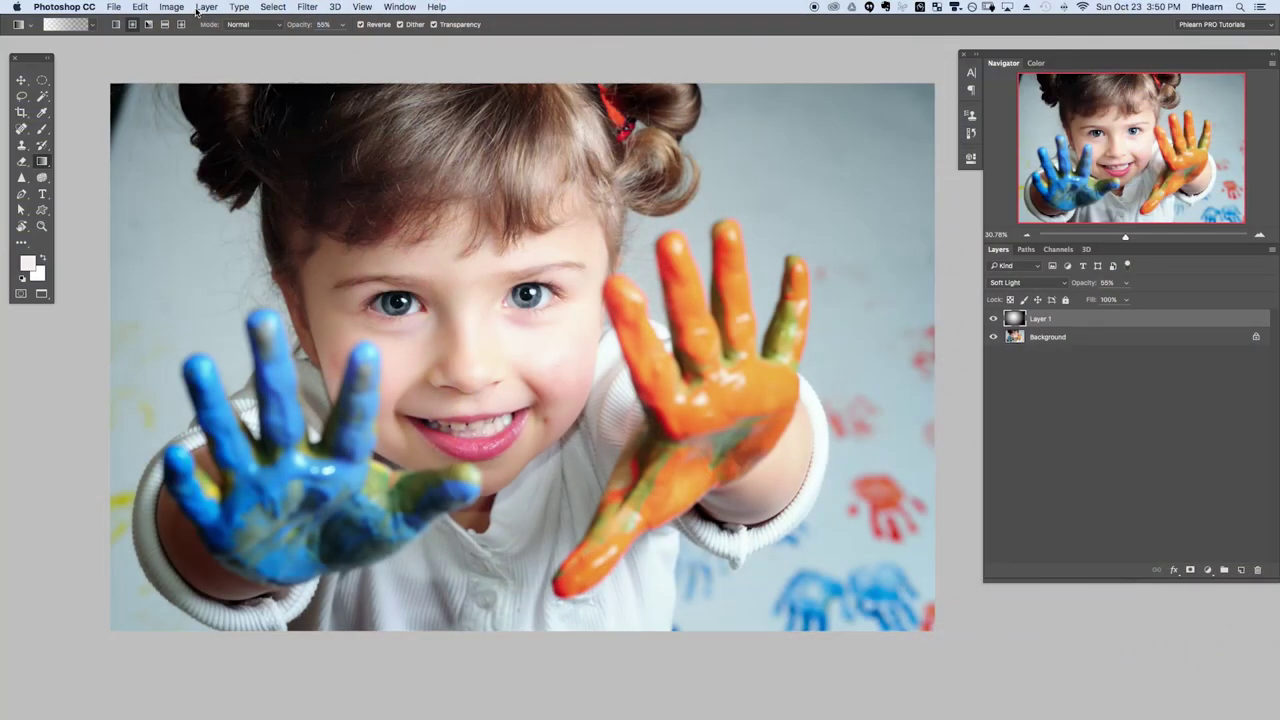
Add a Warming Filter (85) Photo Filter adjustment layer at about 20% density.
click(207, 7)
mouse_move(285, 163)
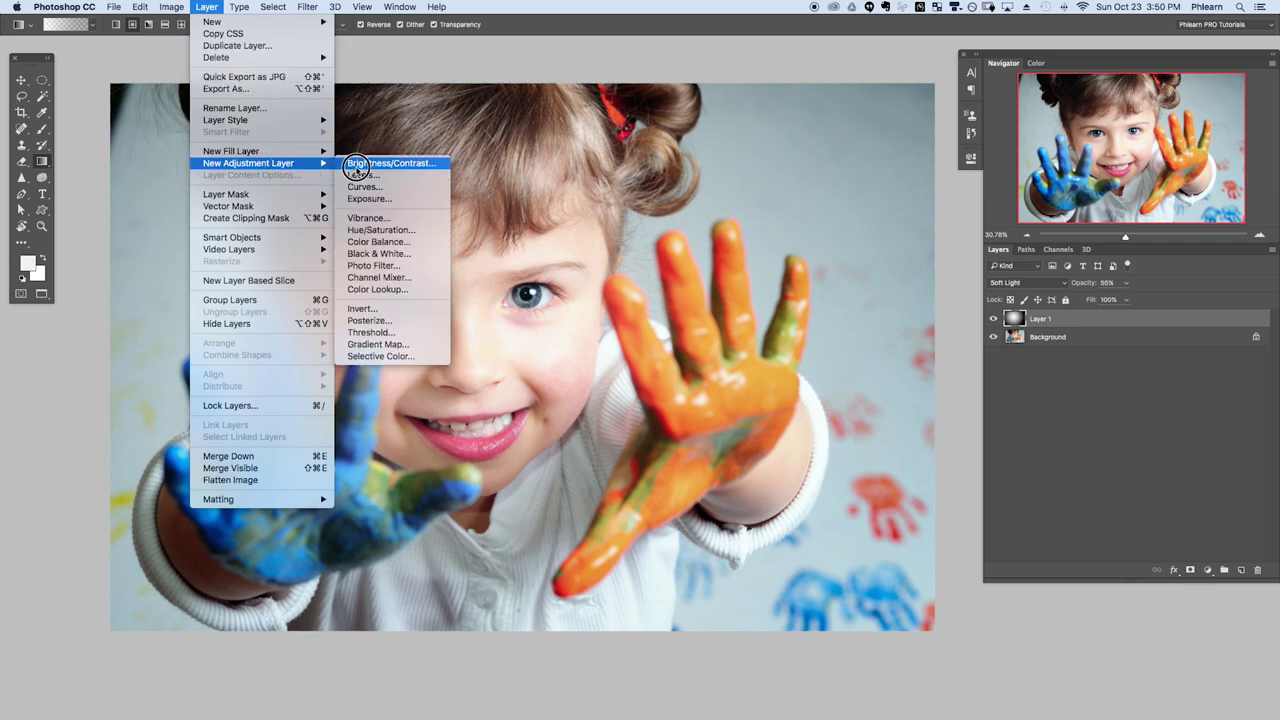
click(373, 265)
click(888, 187)
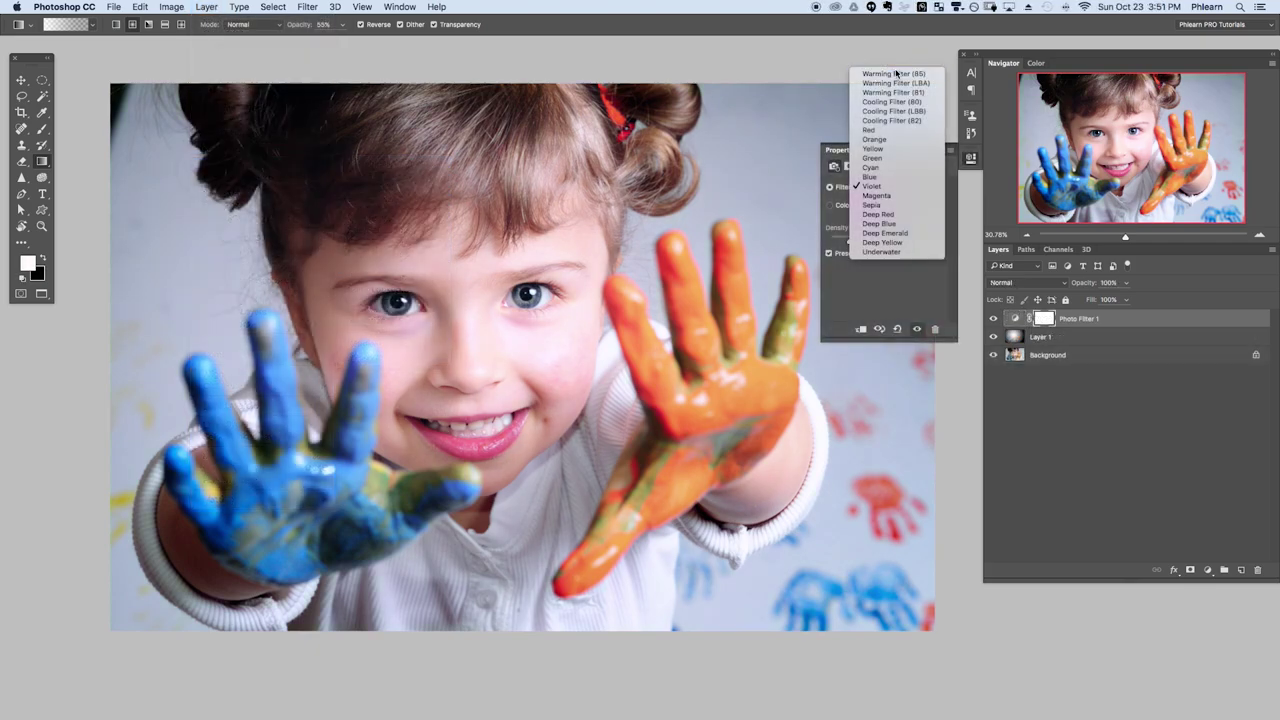
click(890, 74)
mouse_move(849, 243)
mouse_down()
mouse_move(912, 236)
mouse_move(836, 240)
mouse_move(853, 240)
mouse_up()
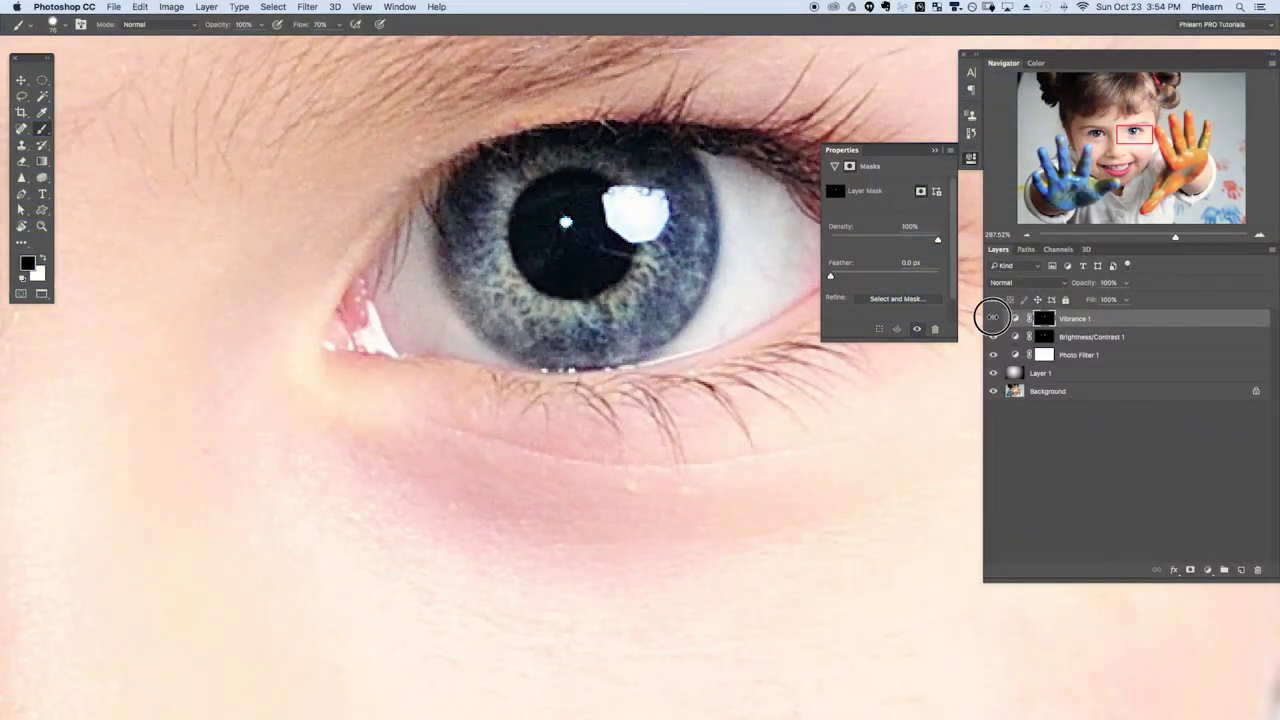
Add a Brightness/Contrast layer and copy its eye mask onto Vibrance 1.
click(993, 318)
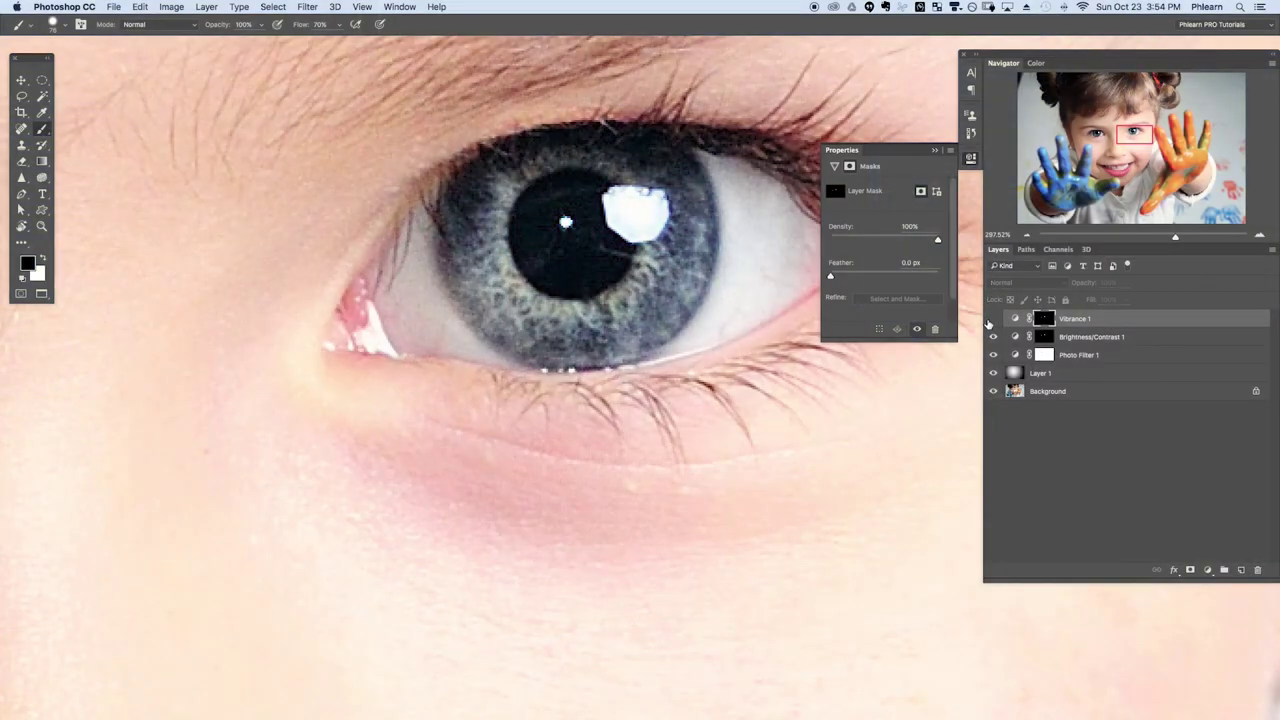
click(993, 318)
key(super+0)
click(993, 318)
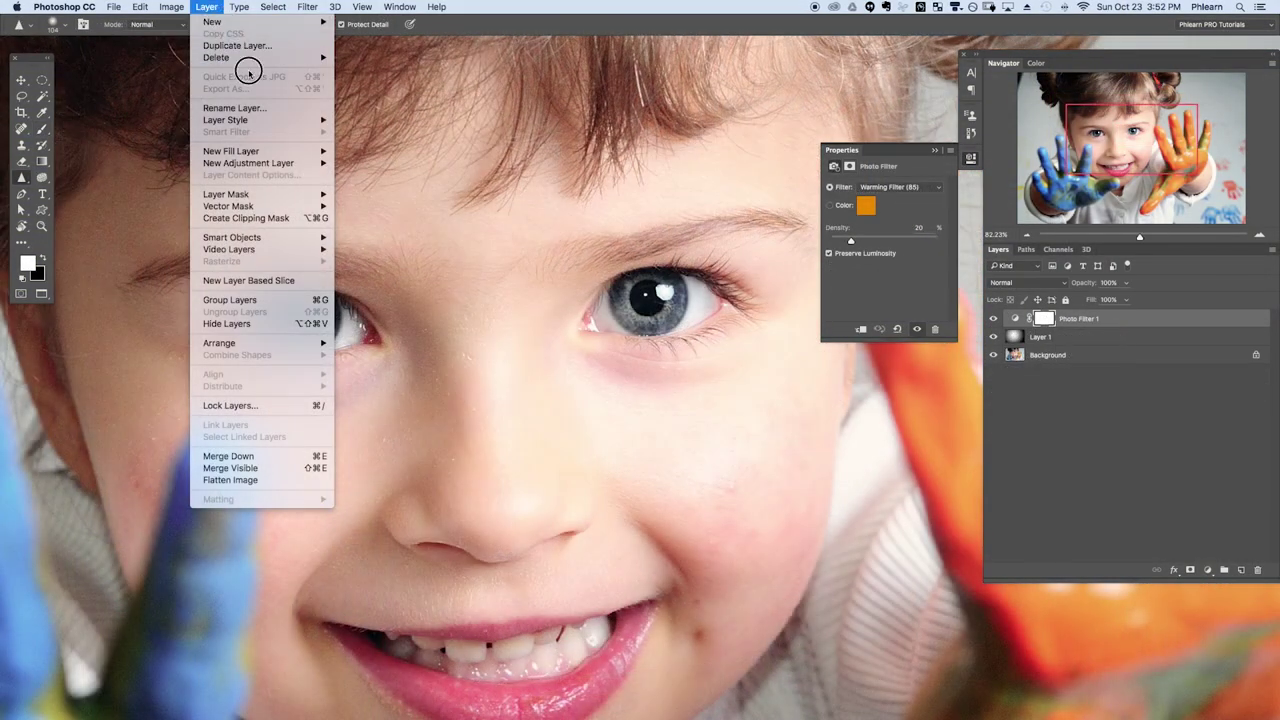
mouse_move(288, 163)
click(412, 163)
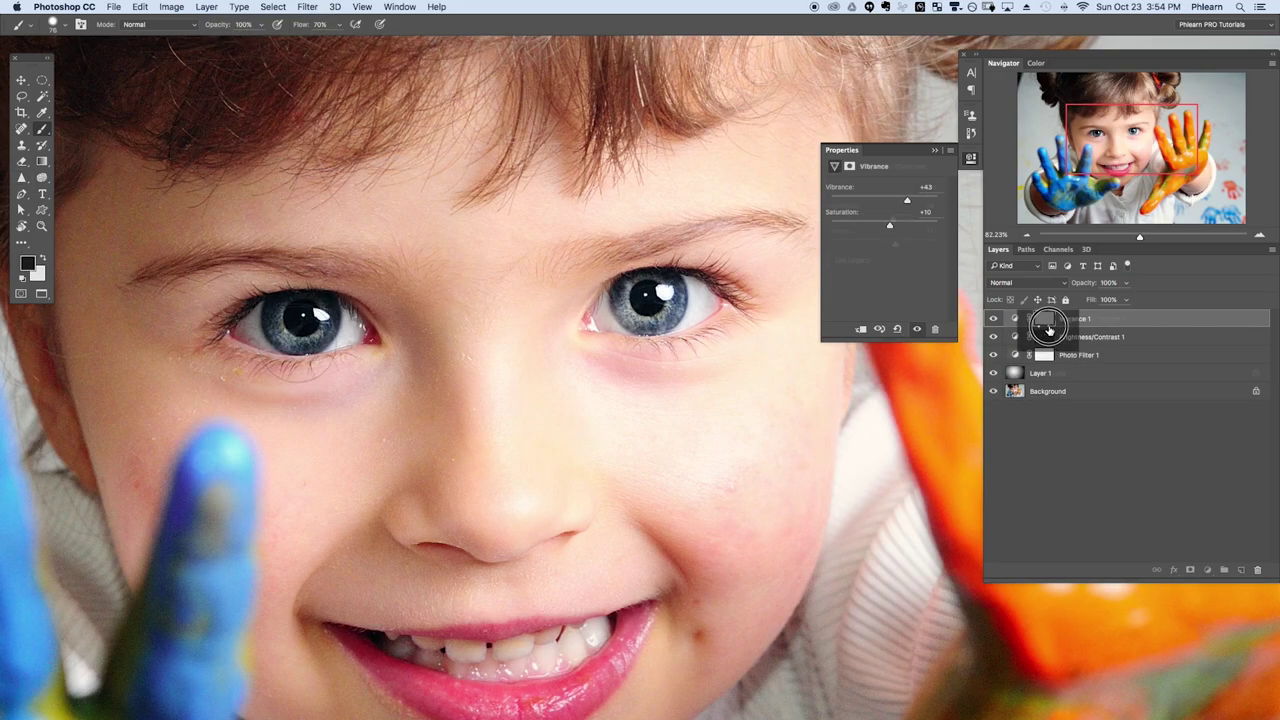
drag(1048, 330, 1046, 318)
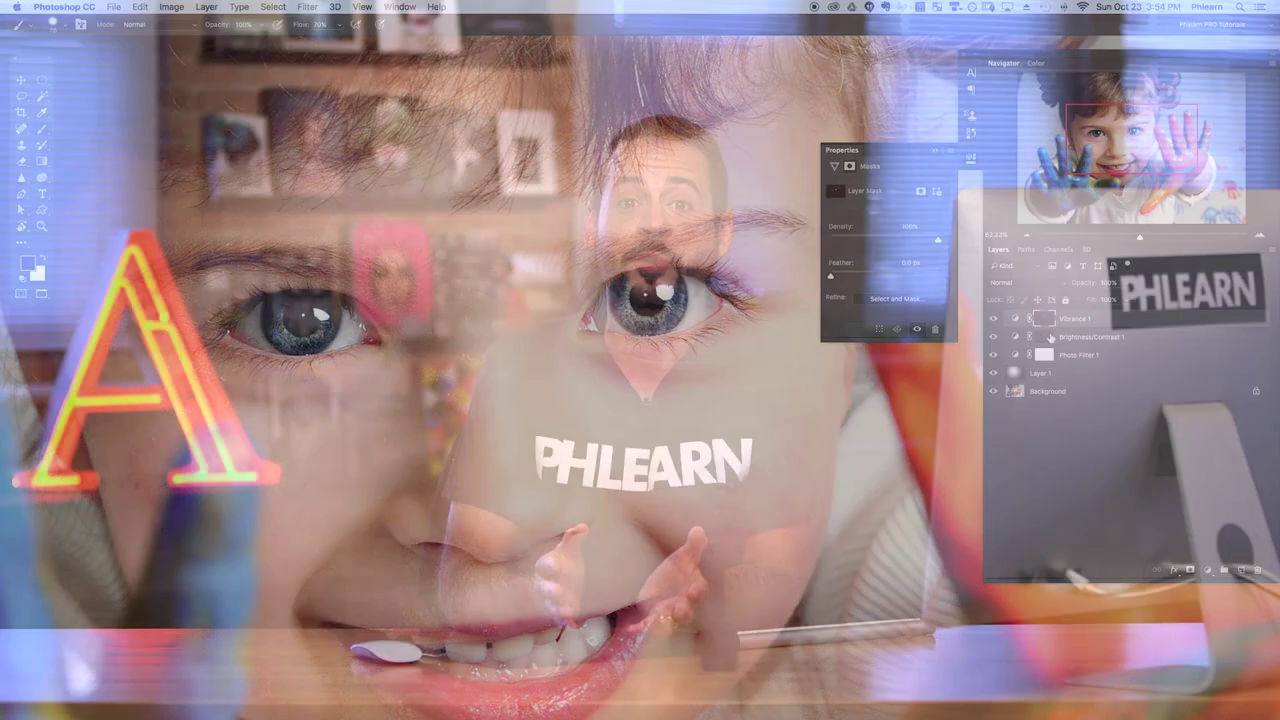